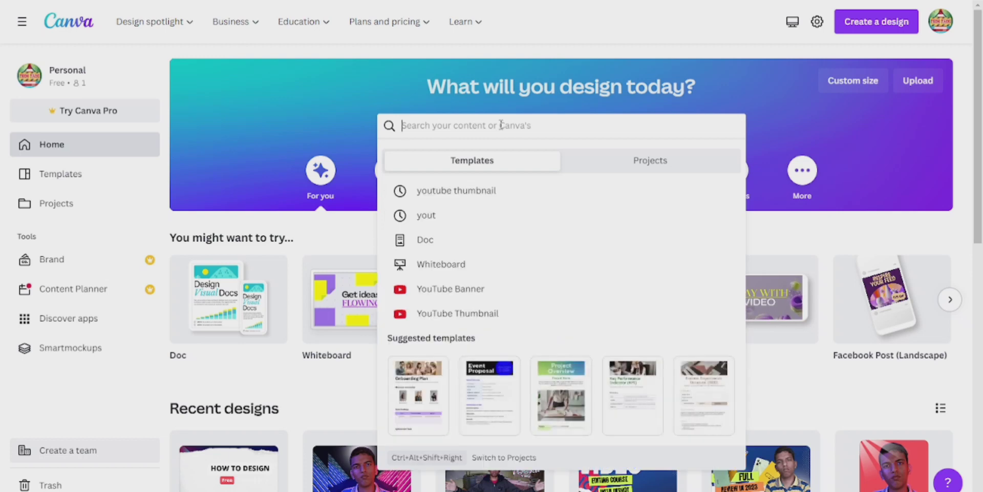
Search for YouTube Thumbnail and open the YouTube Thumbnail template category.
type("yotube")
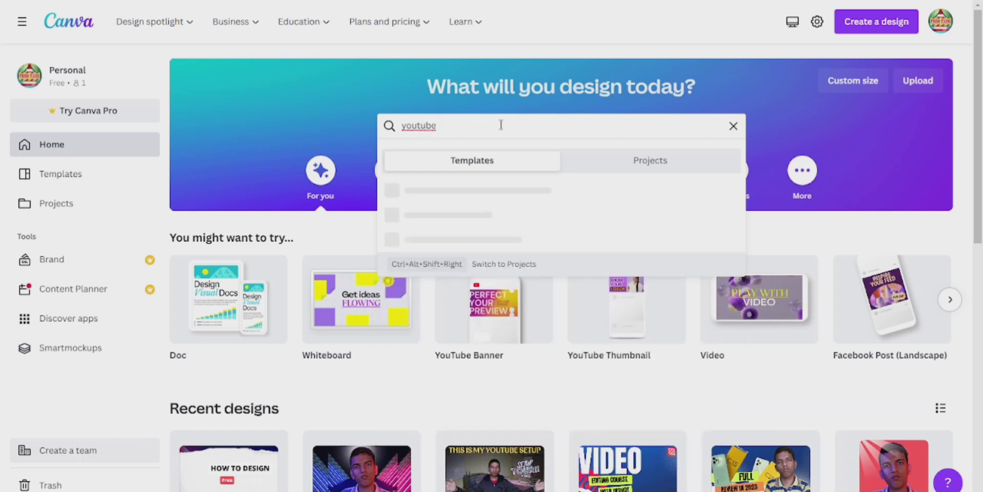
key("Down")
key("Down")
key("Down")
key("Down")
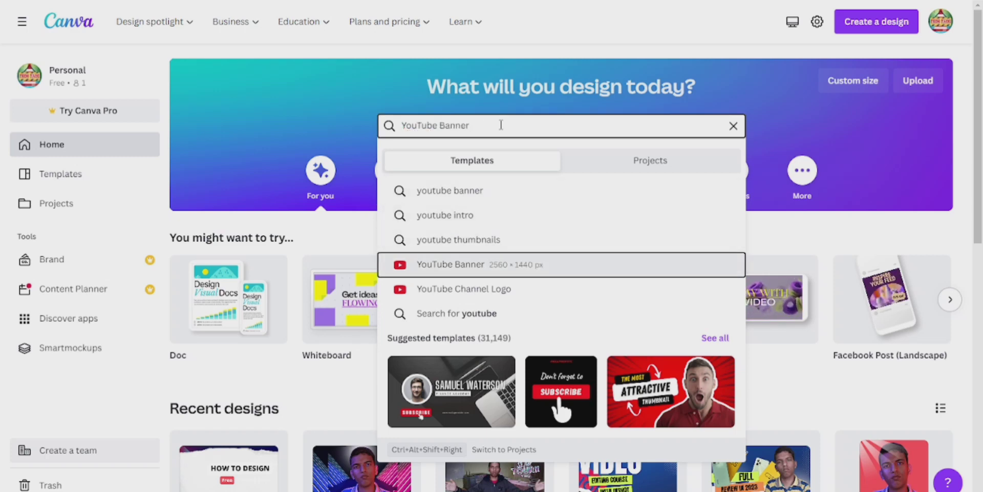
key("BackSpace")
key("BackSpace")
key("BackSpace")
key("BackSpace")
type("T")
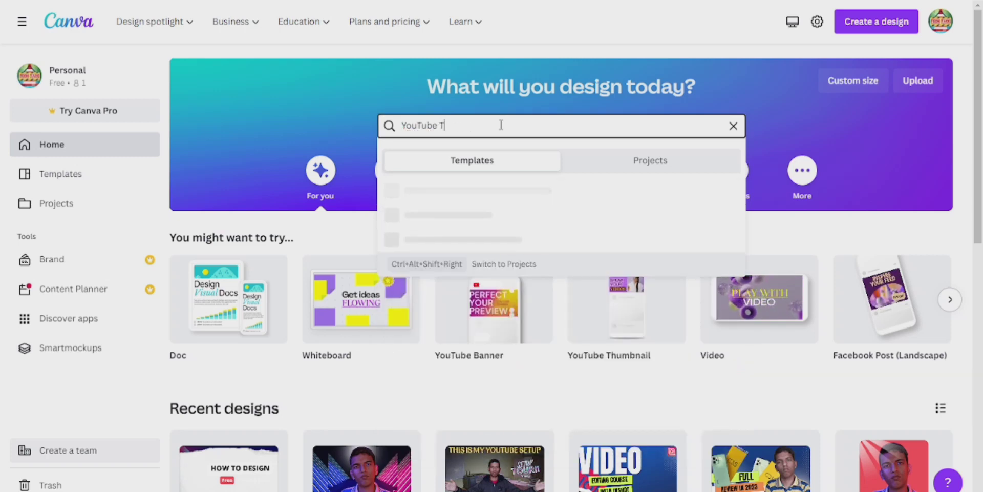
type("humbnail")
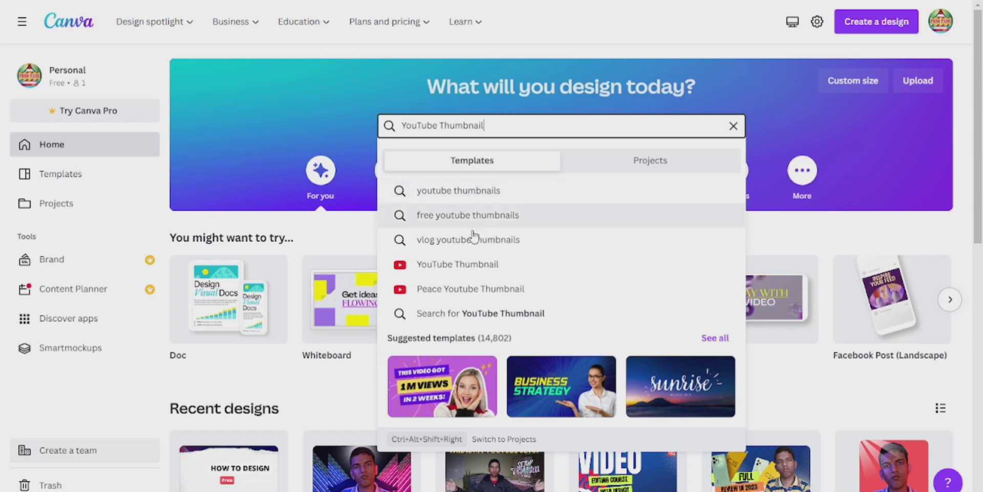
left_click(461, 271)
mouse_move(462, 271)
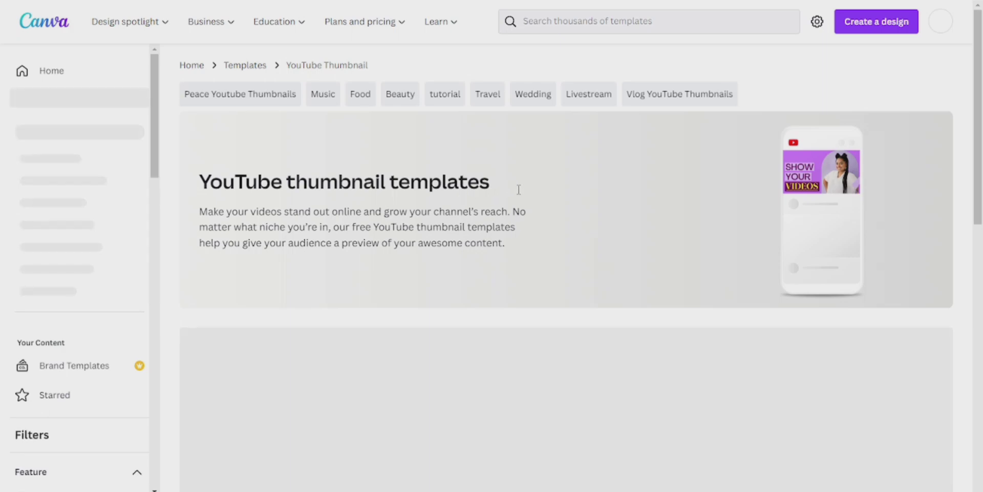
Browse the thumbnail templates and open the Blue Halftone Secret Tips Social Media Tutorial template for customising.
scroll(603, 199, "down", 3)
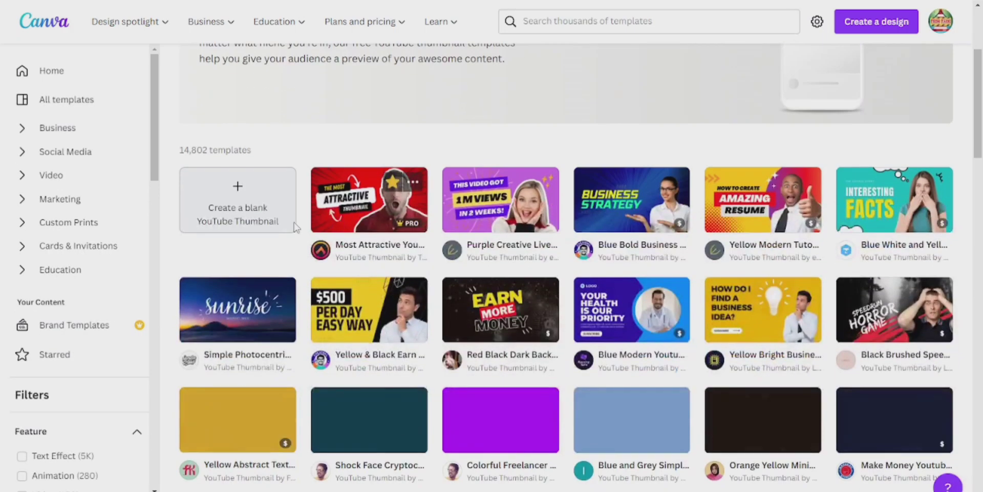
scroll(562, 241, "down", 5)
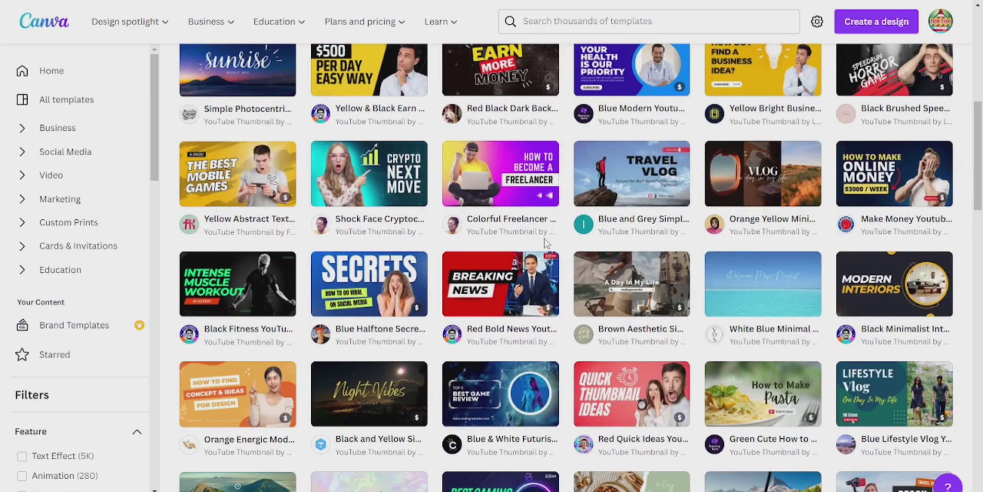
scroll(546, 244, "down", 7)
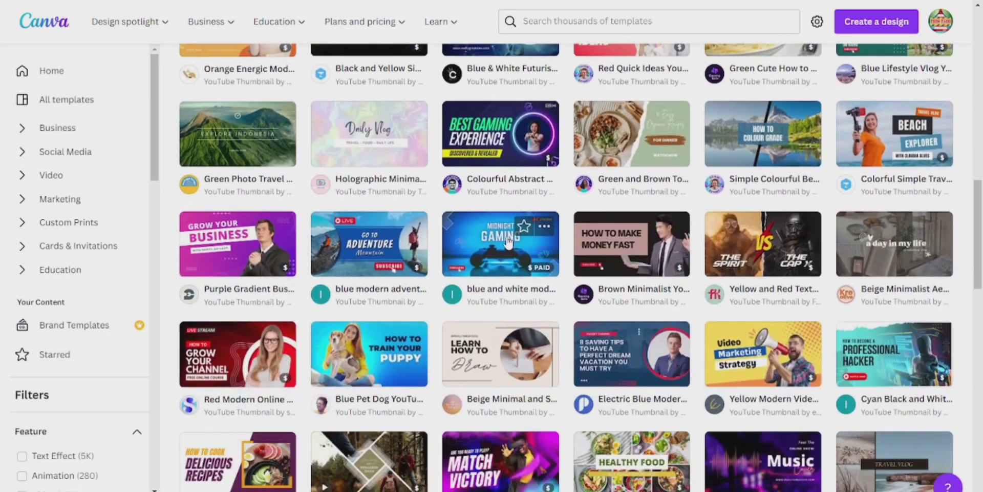
scroll(497, 246, "down", 1)
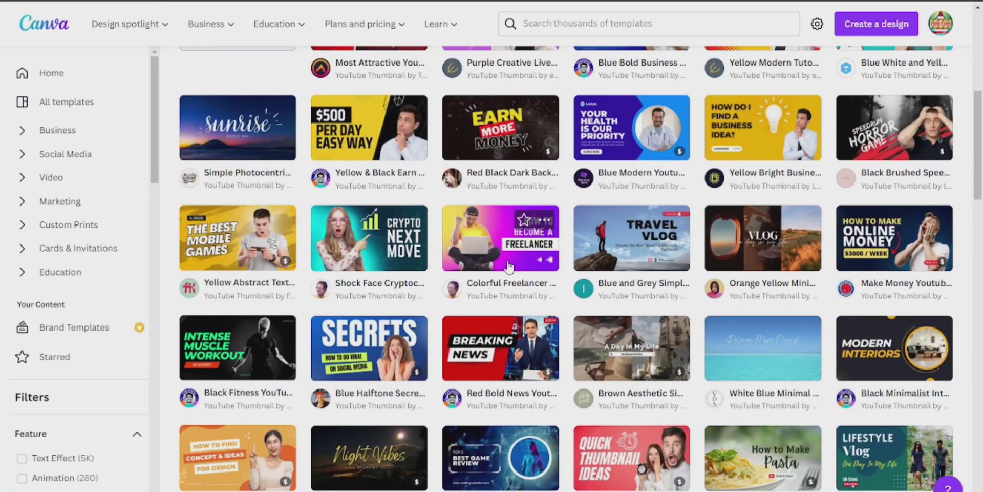
left_click(352, 367)
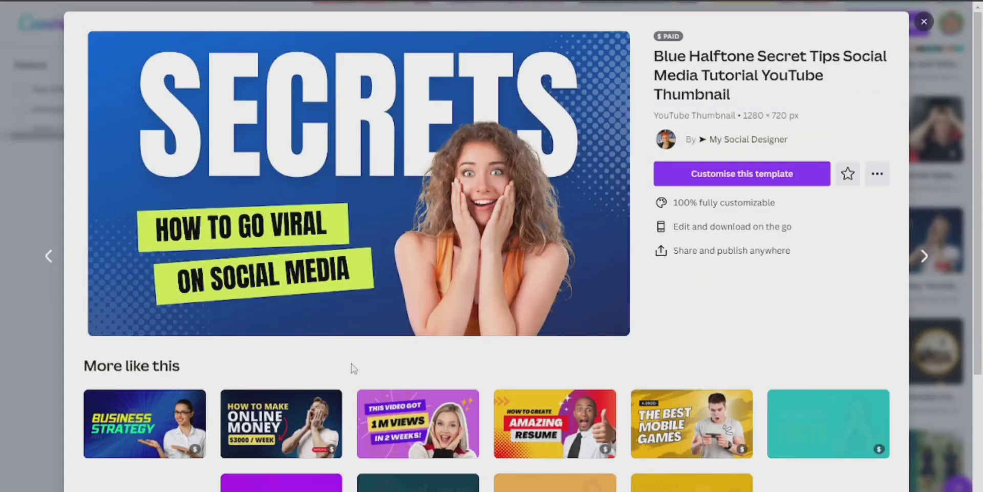
left_click(702, 173)
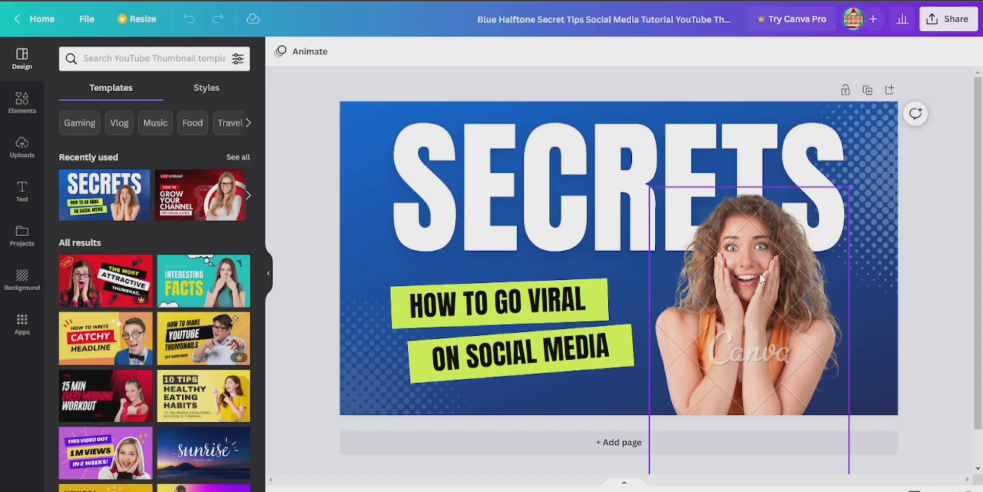
Delete the woman's photo and shrink the SECRETS heading to font size 122 in the thumbnail's upper-left area.
left_click_drag(781, 269, 664, 193)
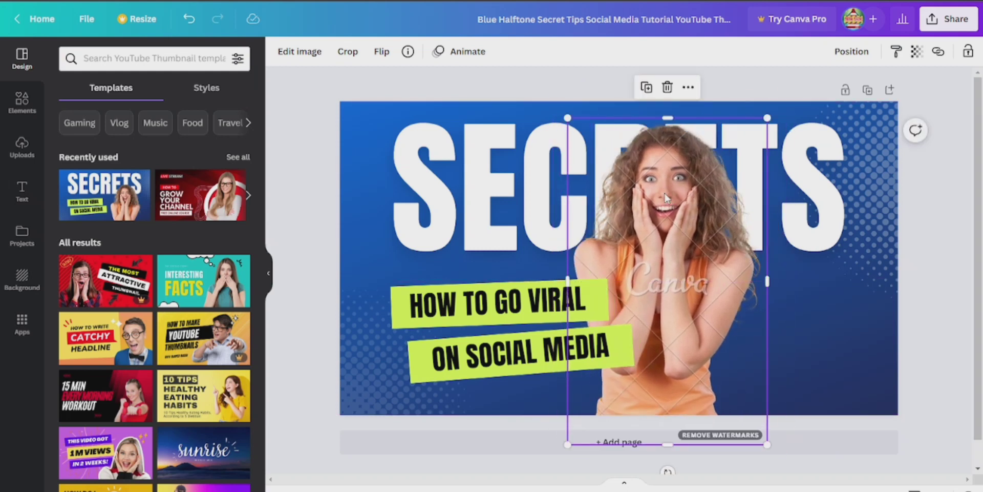
key("Delete")
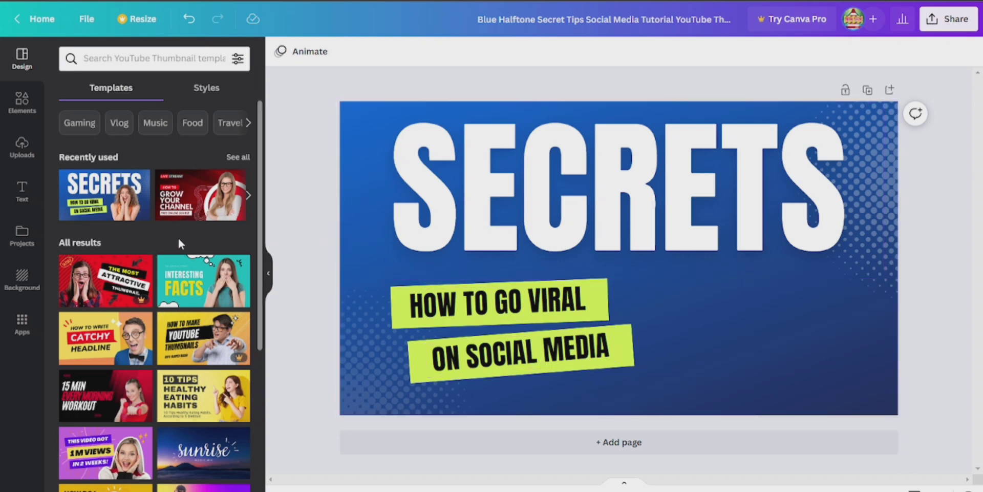
left_click(587, 174)
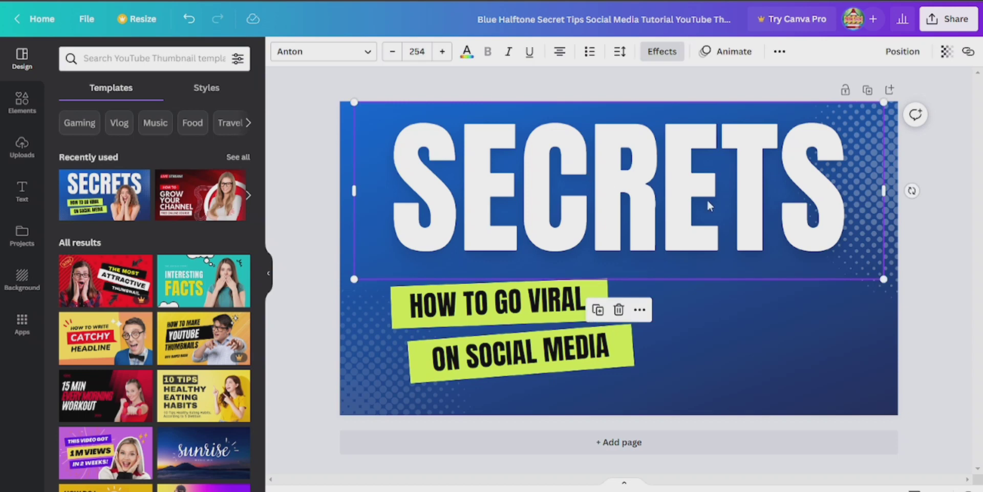
left_click_drag(882, 277, 609, 187)
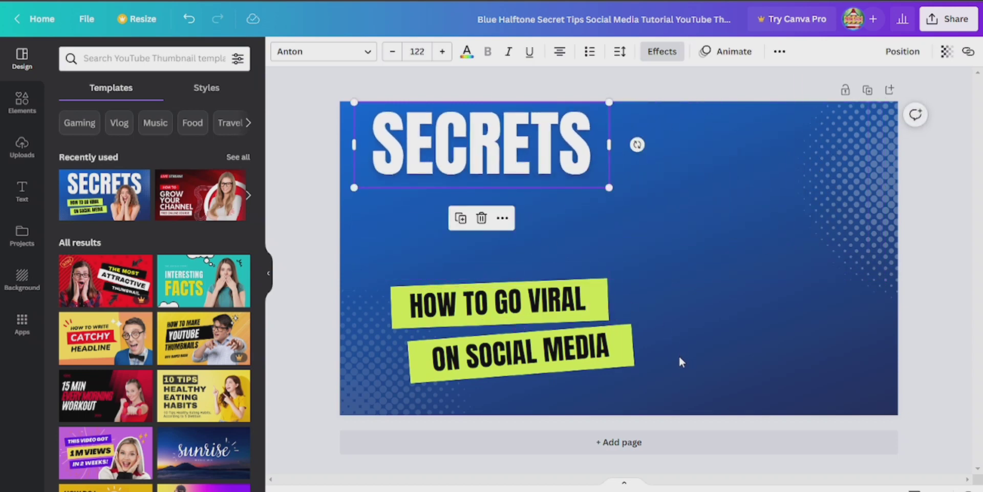
Group the HOW TO GO VIRAL and ON SOCIAL MEDIA labels, shrink the group and place it just below the SECRETS heading.
left_click_drag(672, 361, 563, 293)
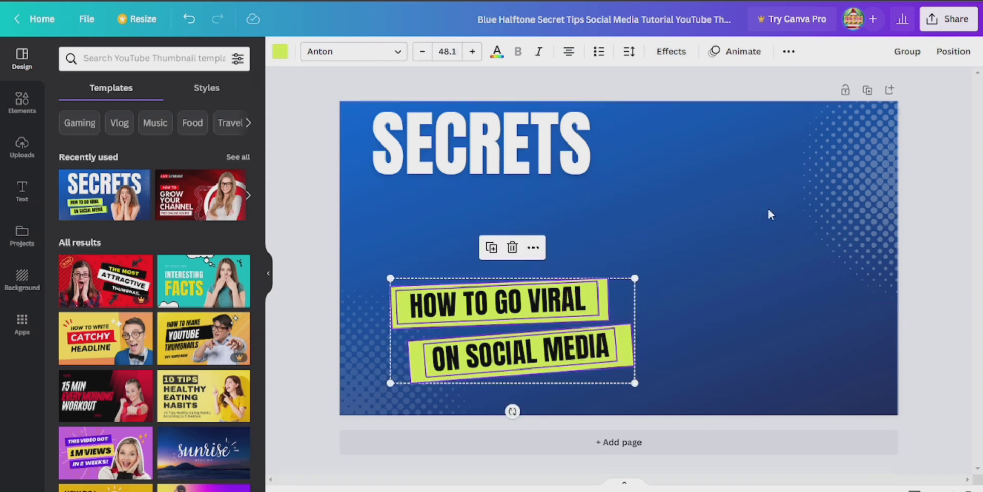
left_click(908, 51)
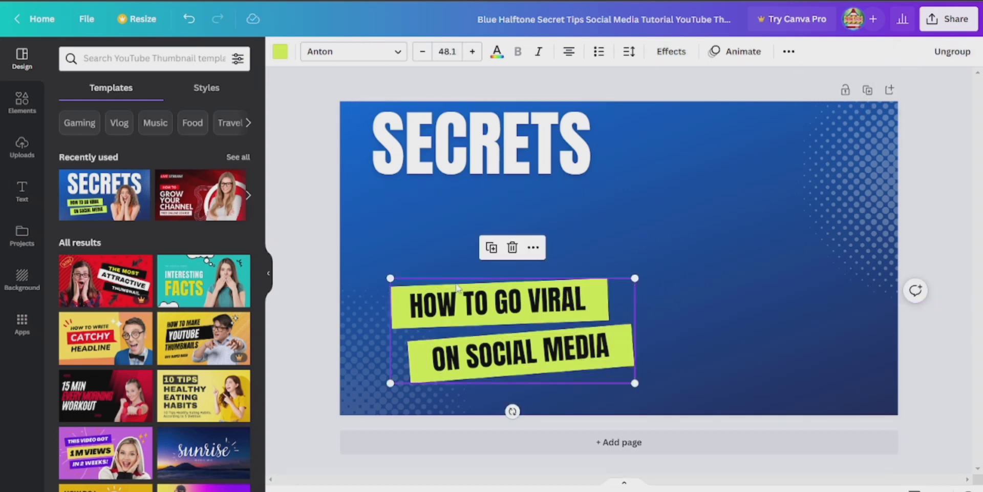
left_click_drag(421, 287, 532, 201)
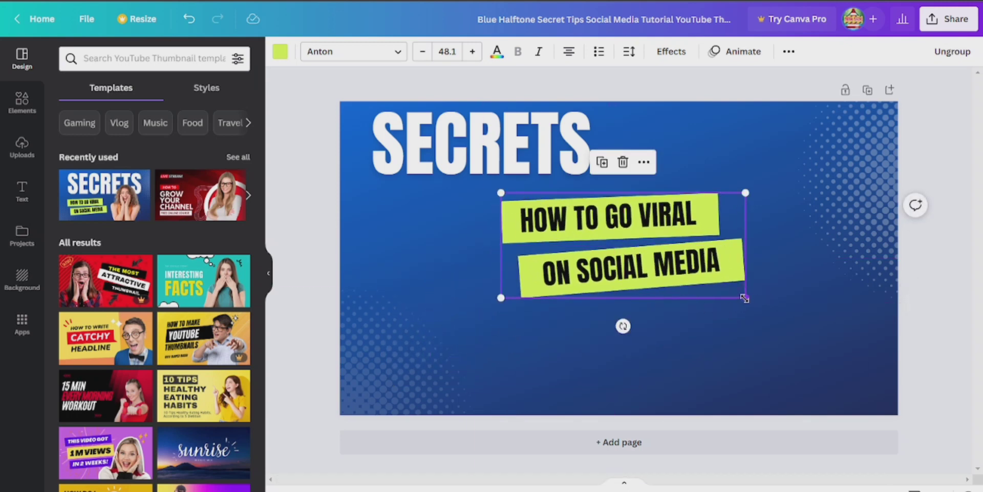
left_click_drag(745, 298, 610, 241)
left_click_drag(545, 212, 446, 207)
left_click(285, 174)
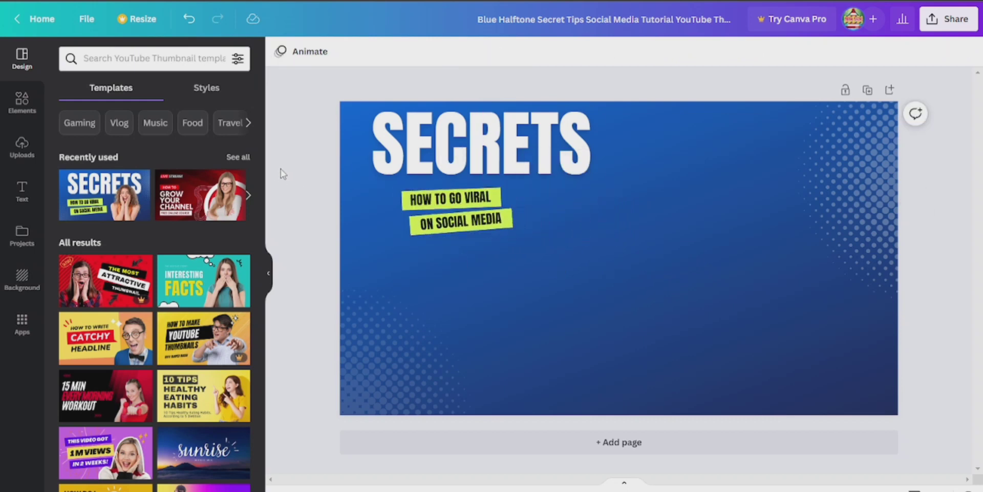
Add the torn white paper image with the slanted upper edge from the uploads and crop its empty upper and lower margins.
left_click(20, 153)
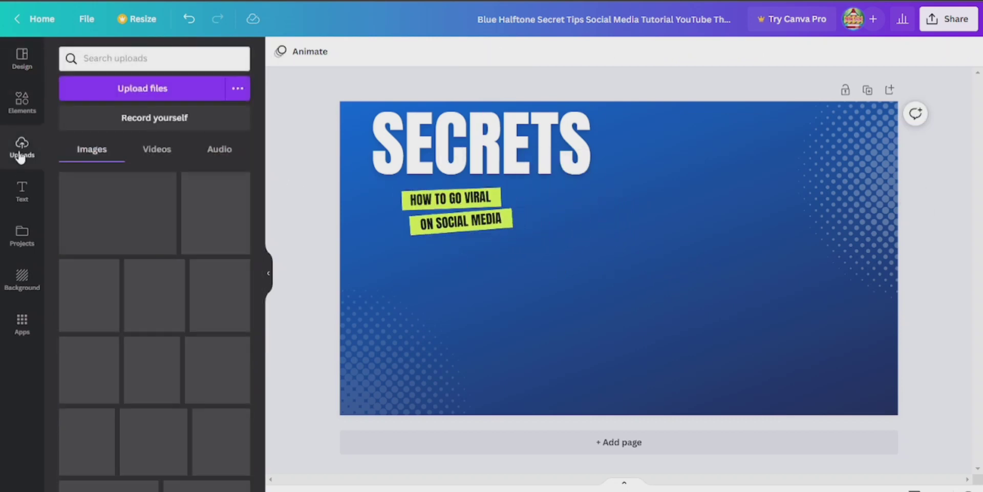
scroll(189, 240, "down", 10)
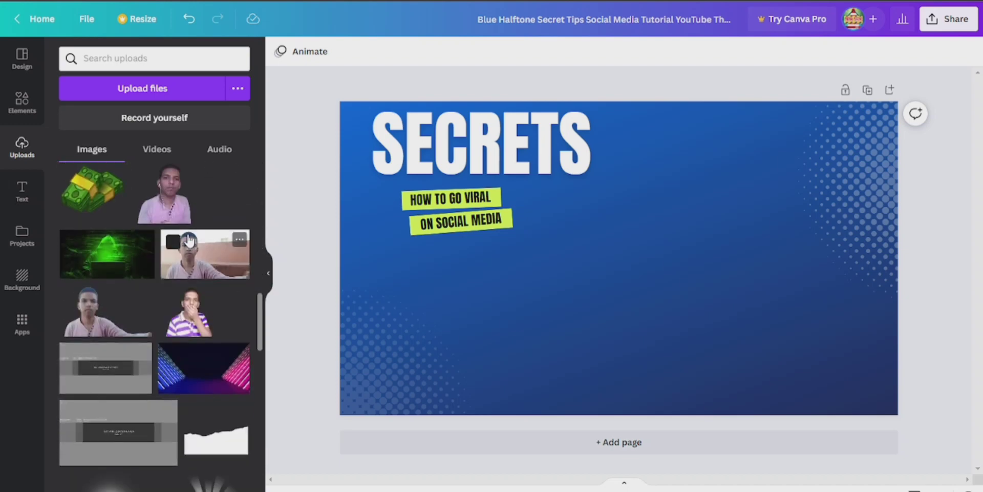
scroll(189, 256, "down", 4)
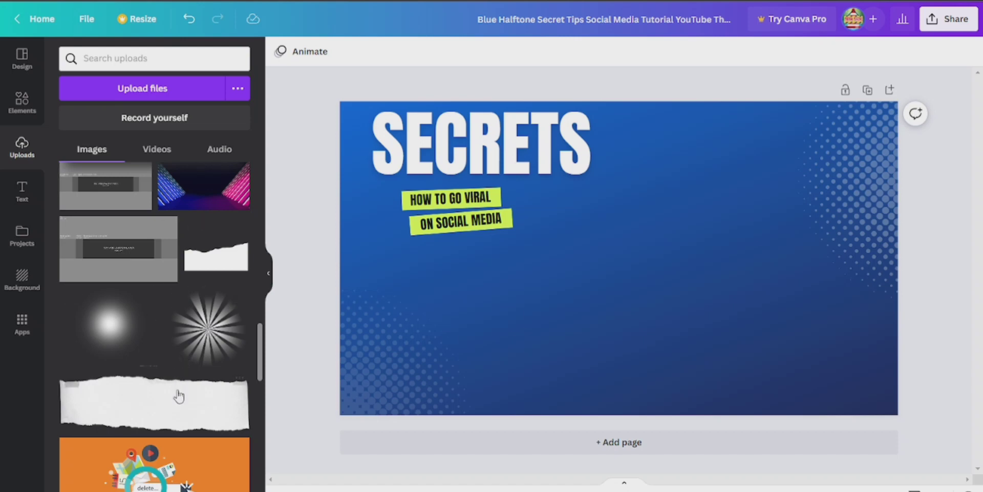
left_click(219, 263)
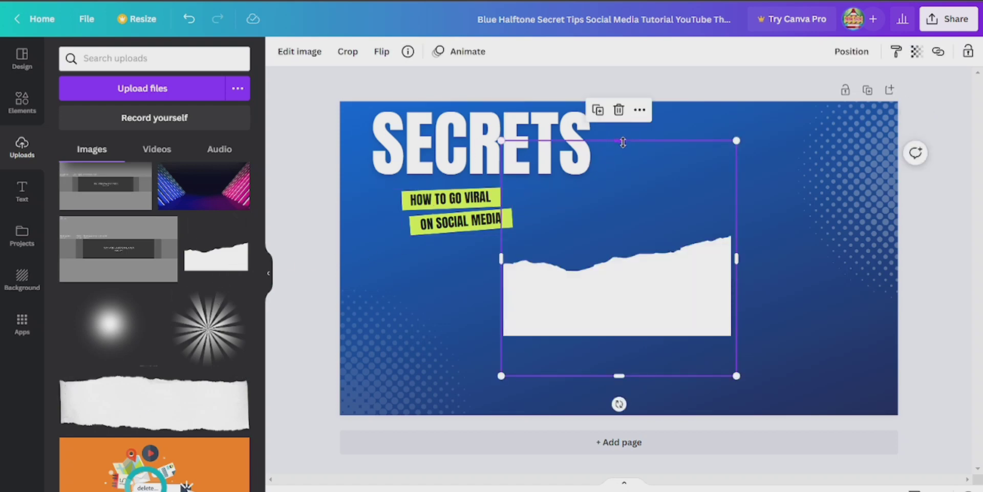
left_click_drag(623, 142, 633, 222)
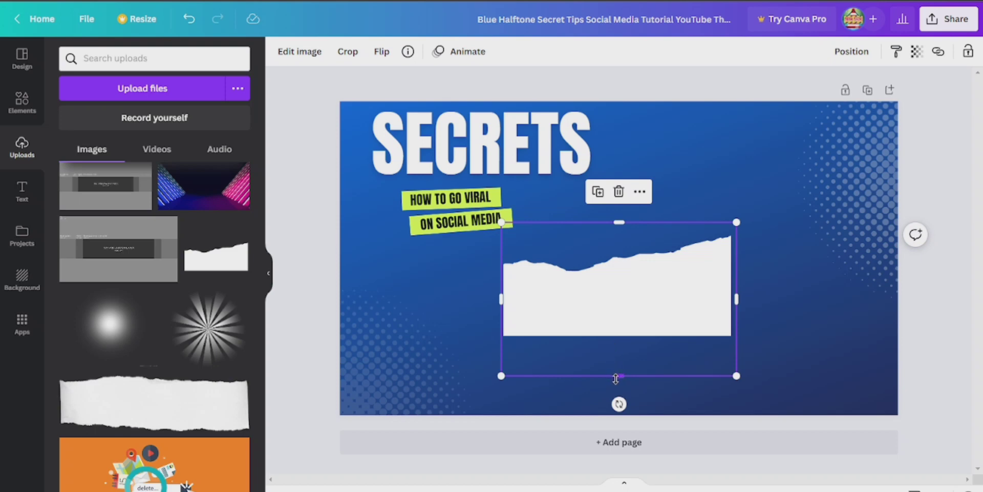
left_click_drag(616, 378, 622, 356)
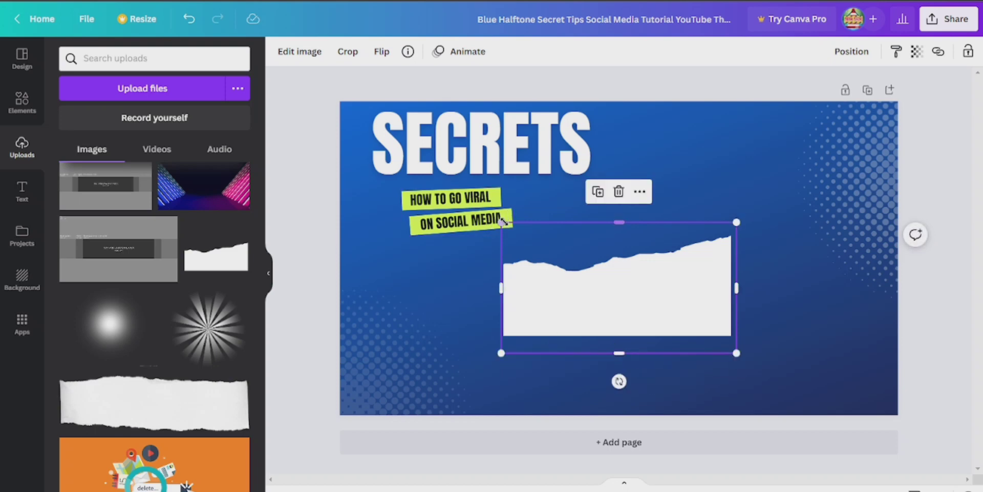
Enlarge the torn paper beyond the page width and position it across the bottom edge of the thumbnail.
left_click_drag(502, 221, 18, 95)
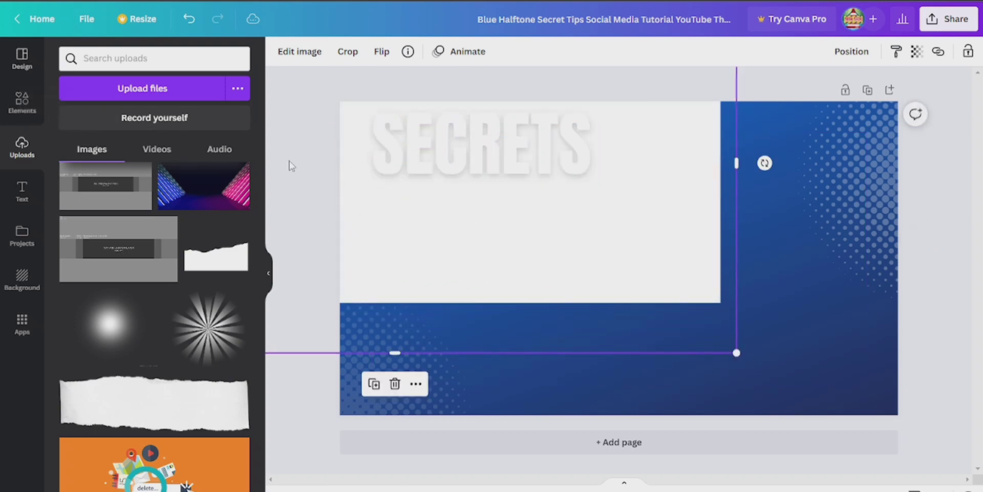
left_click_drag(489, 182, 619, 320)
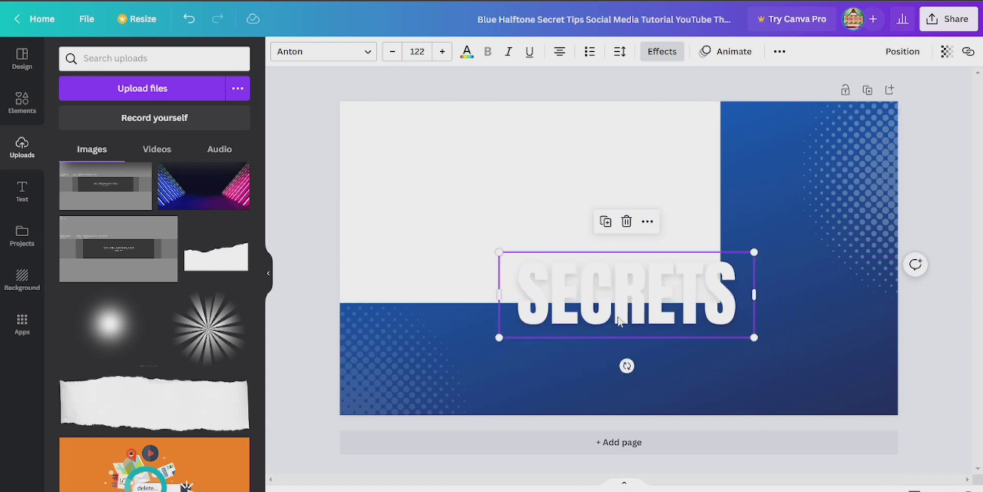
key("ctrl+z")
left_click_drag(501, 284, 720, 490)
left_click_drag(682, 333, 692, 368)
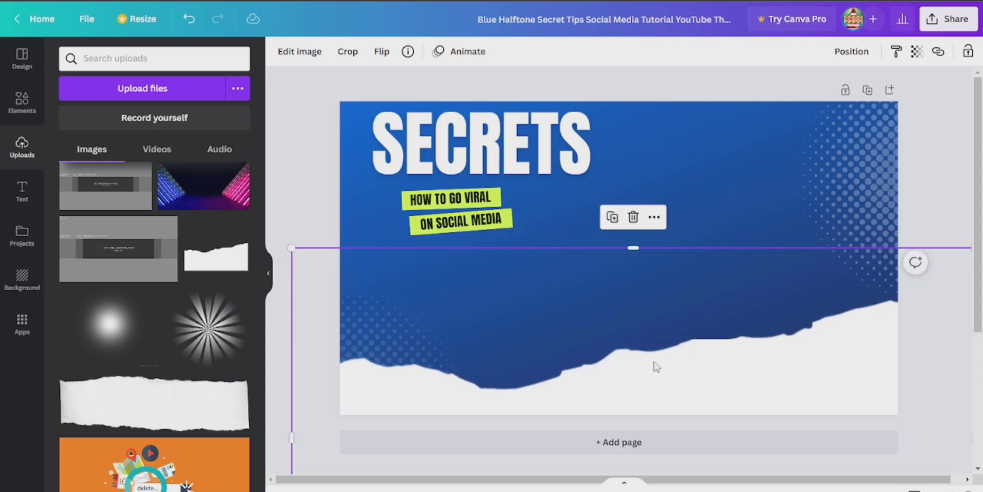
left_click(318, 202)
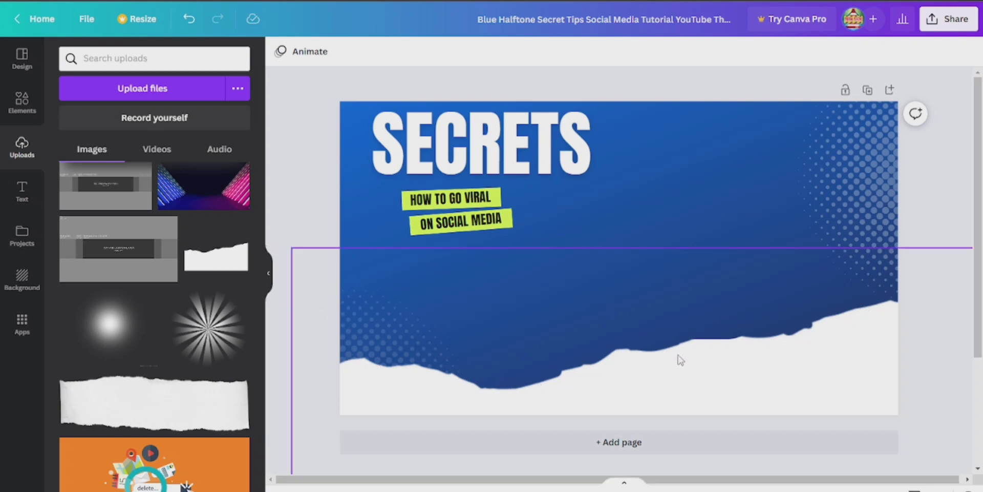
mouse_move(680, 360)
left_mouse_down()
mouse_move(679, 343)
mouse_move(680, 351)
left_mouse_up()
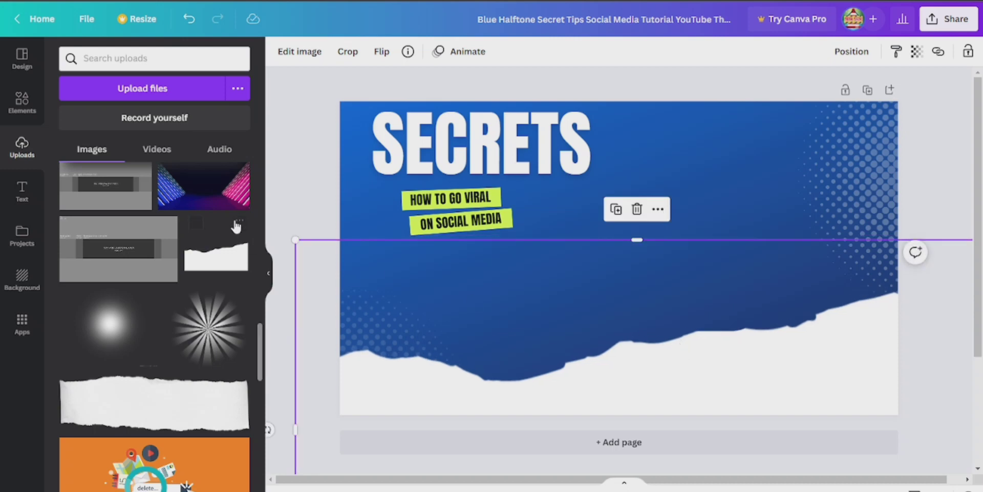
left_click(289, 171)
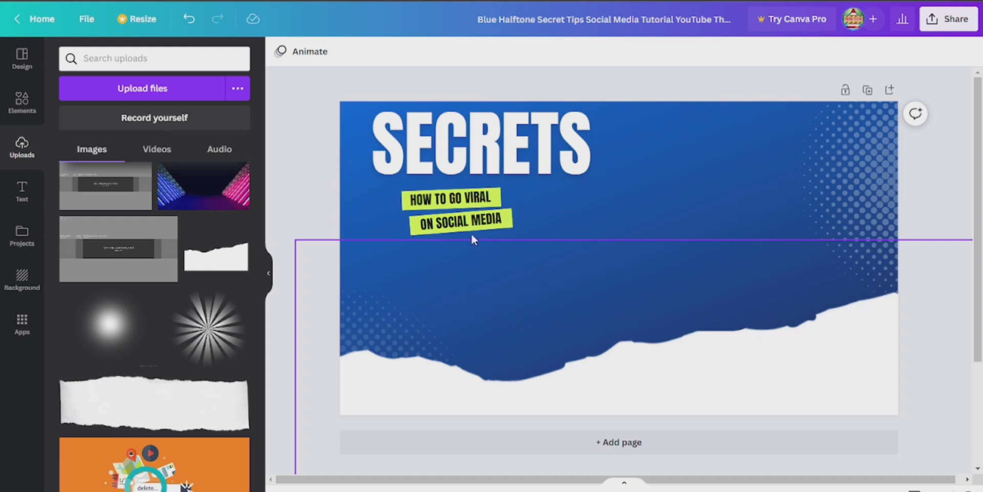
Try the torn paper at steep and diagonal angles in different positions over the thumbnail.
left_click_drag(556, 390, 561, 195)
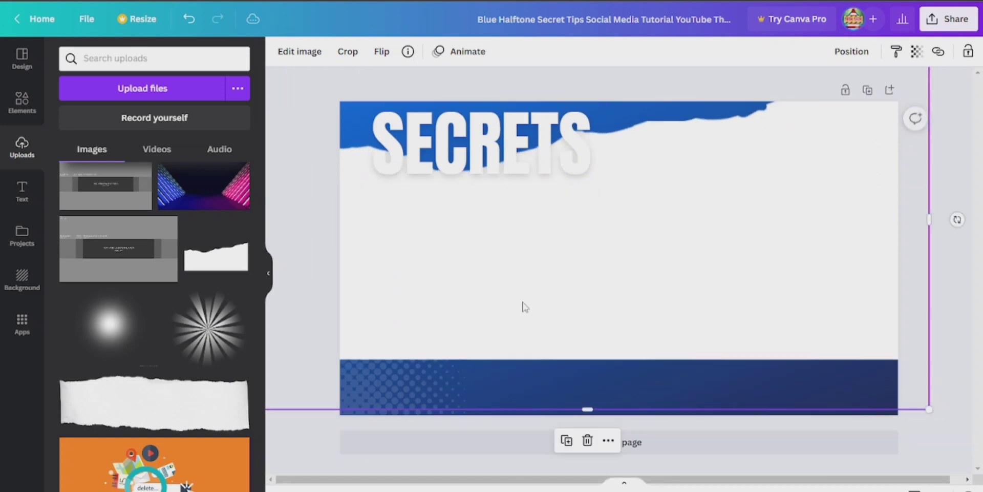
left_click_drag(549, 343, 584, 310)
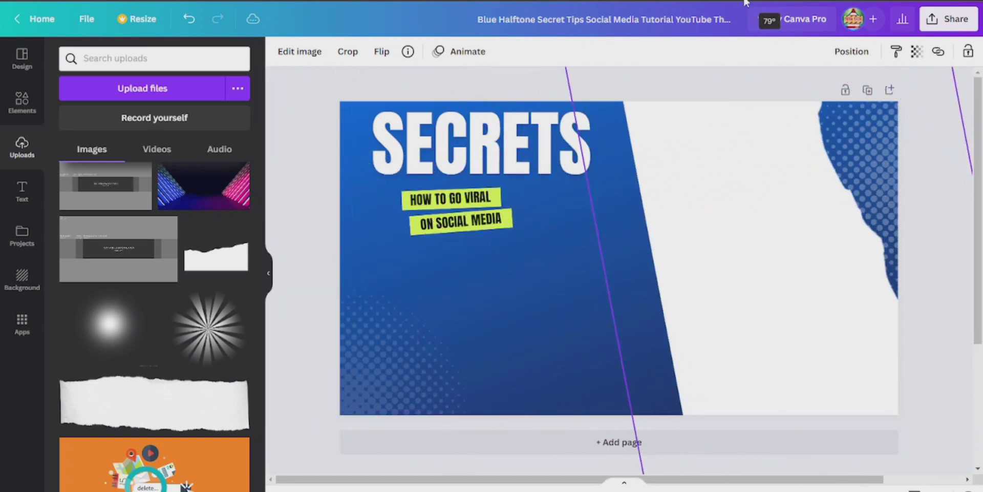
left_click_drag(770, 211, 421, 223)
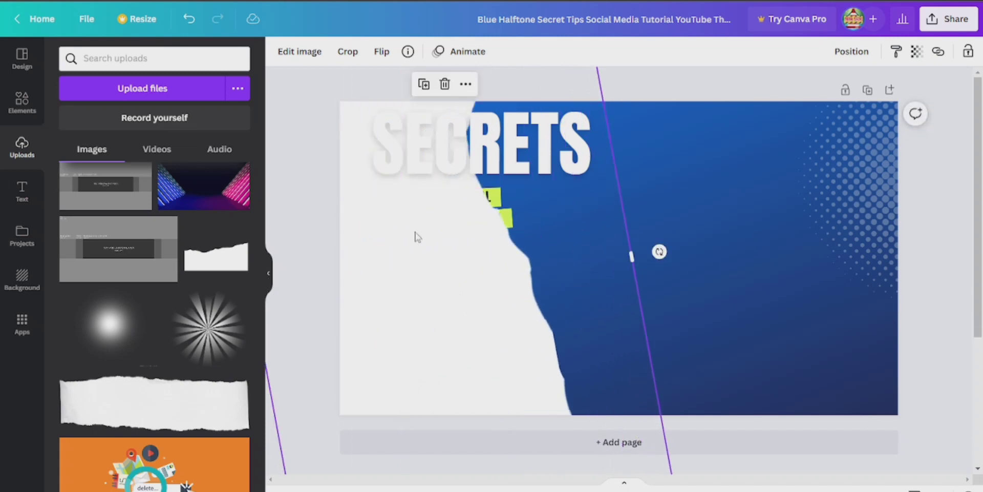
left_click_drag(420, 263, 581, 393)
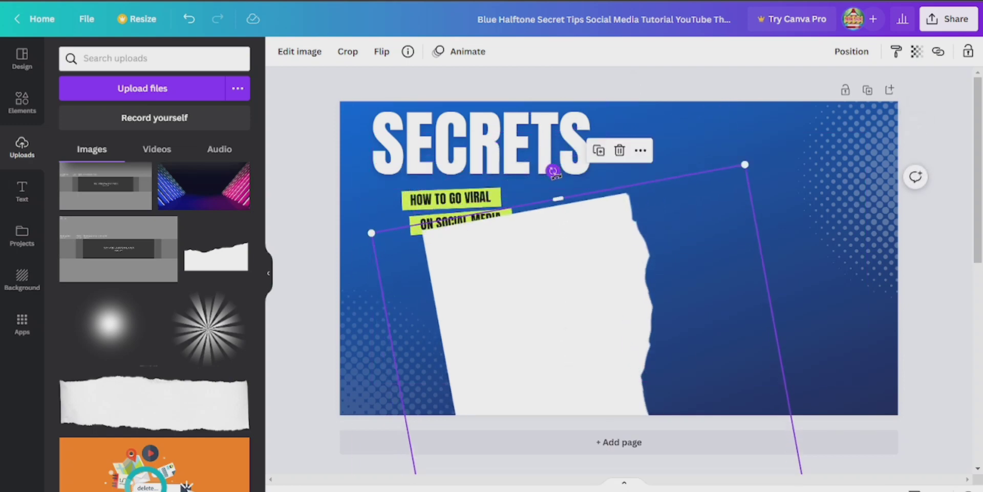
left_click_drag(554, 172, 391, 128)
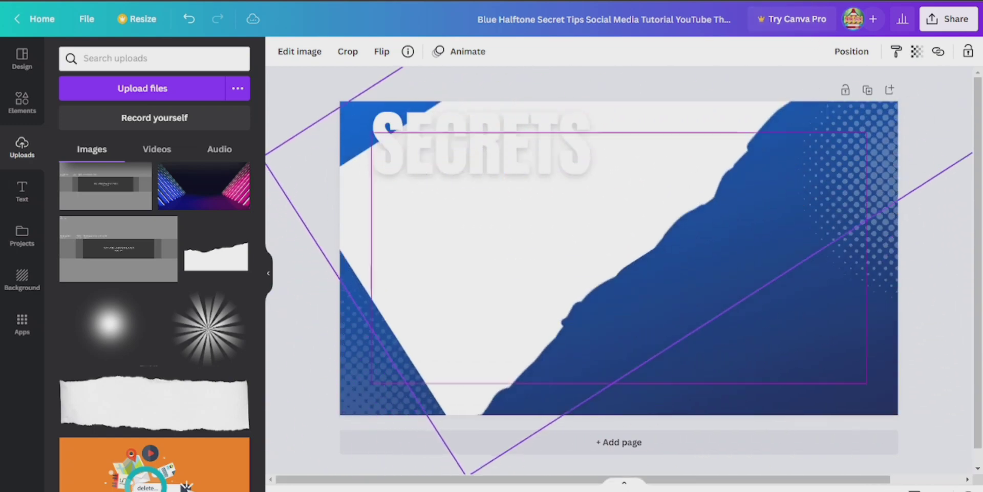
left_click_drag(794, 1, 799, 234)
left_click_drag(520, 224, 386, 341)
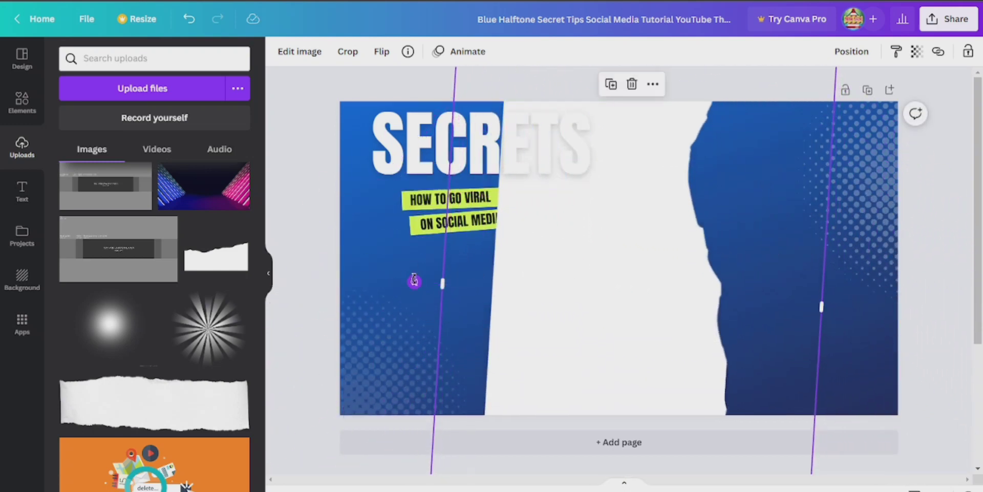
Rotate the torn paper back to level and place it across the bottom edge of the thumbnail.
left_click_drag(415, 281, 632, 389)
left_click_drag(612, 312, 632, 441)
mouse_move(643, 397)
left_mouse_down()
mouse_move(628, 378)
mouse_move(629, 389)
left_mouse_up()
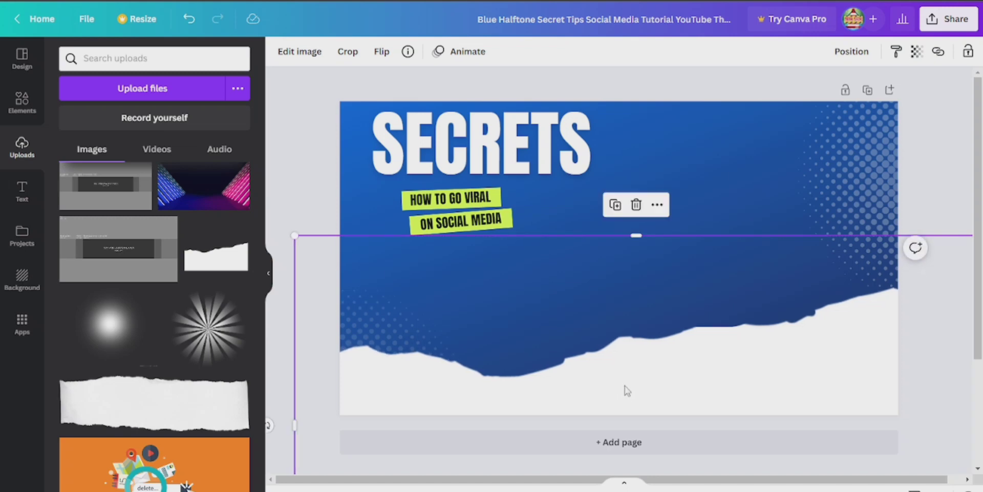
left_click(551, 419)
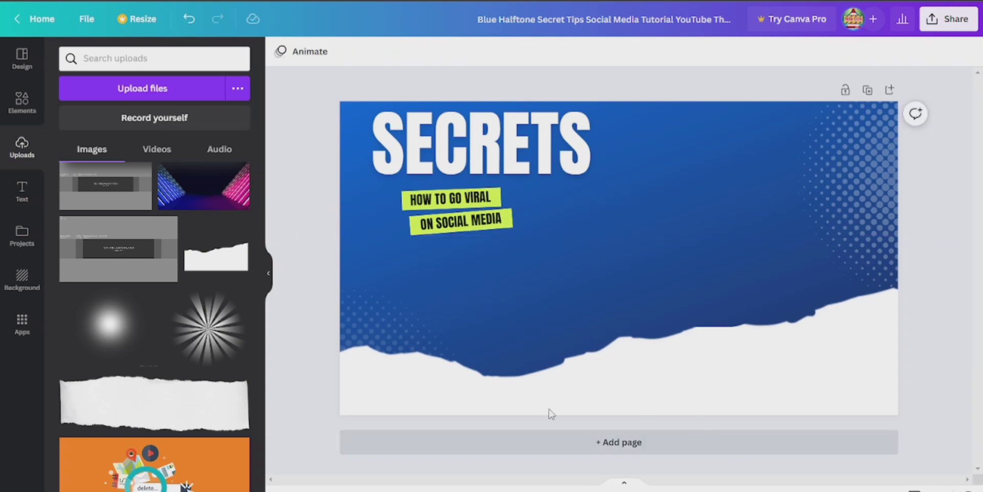
Add the uploaded cutout portrait of the man in the blue and yellow striped shirt with a serious look.
scroll(144, 300, "down", 5)
scroll(144, 299, "up", 10)
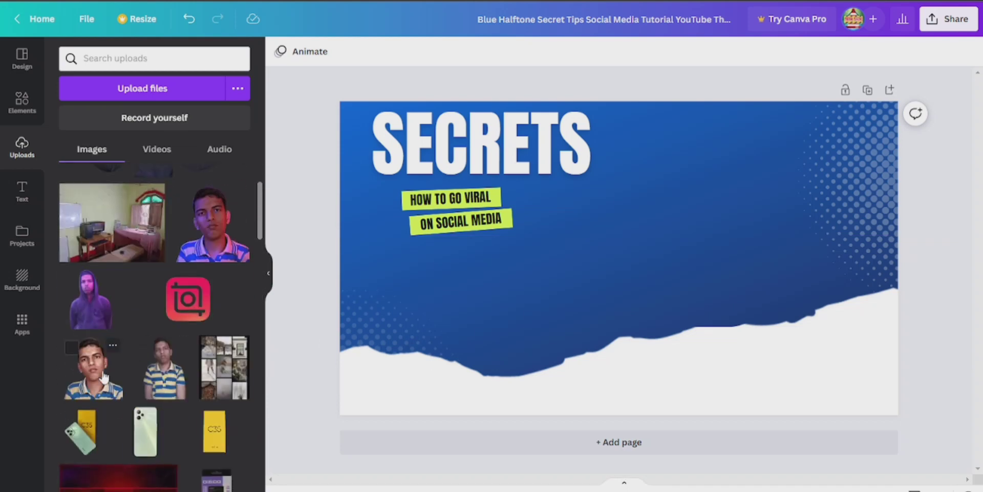
left_click(148, 339)
scroll(145, 333, "up", 3)
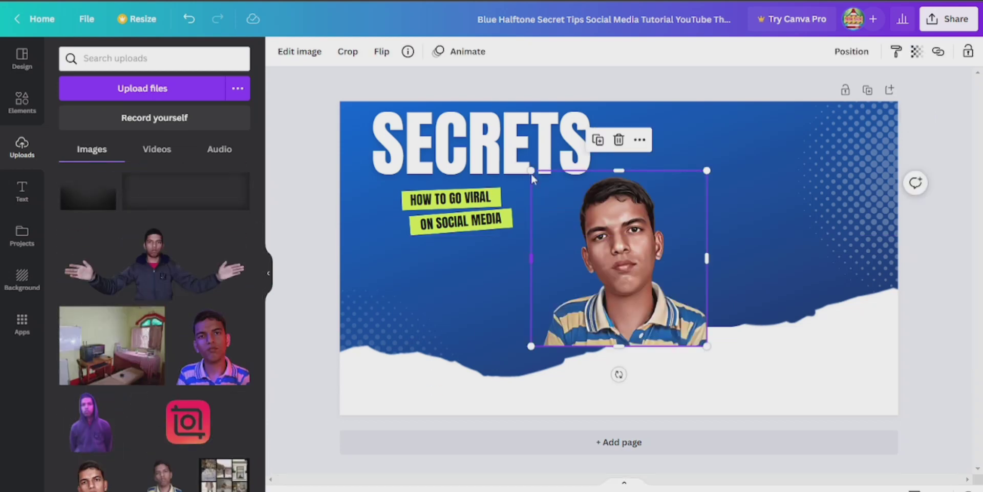
Enlarge the man's portrait to nearly the full thumbnail height and align it with the page's bottom-right corner.
left_click_drag(509, 159, 359, 153)
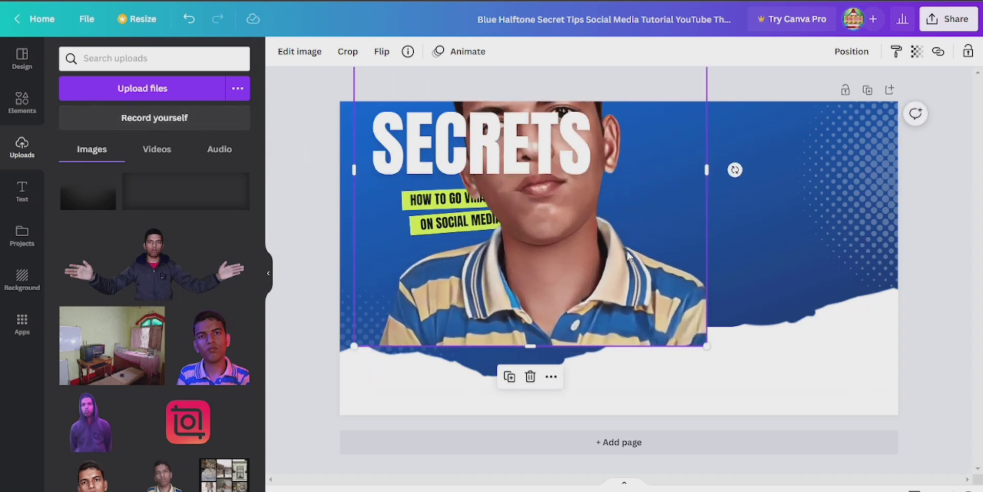
left_click_drag(648, 259, 820, 324)
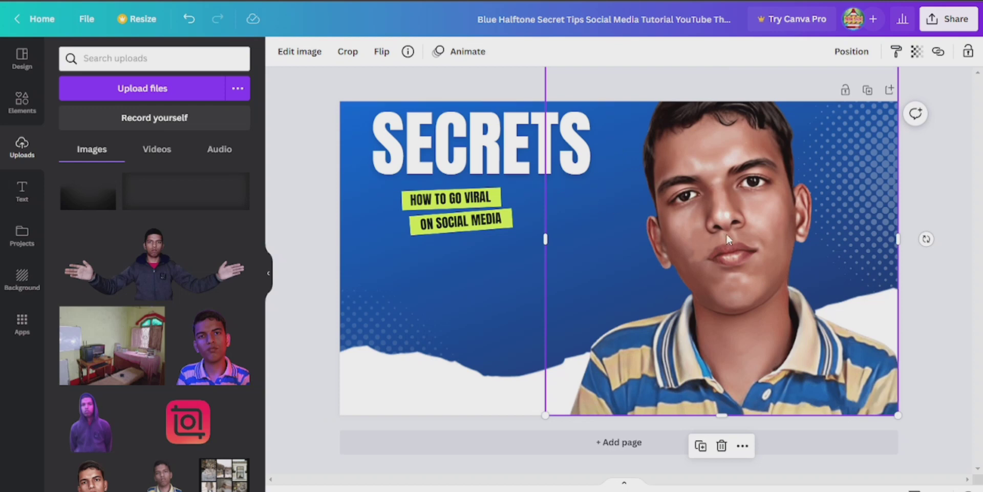
left_click_drag(726, 234, 668, 202)
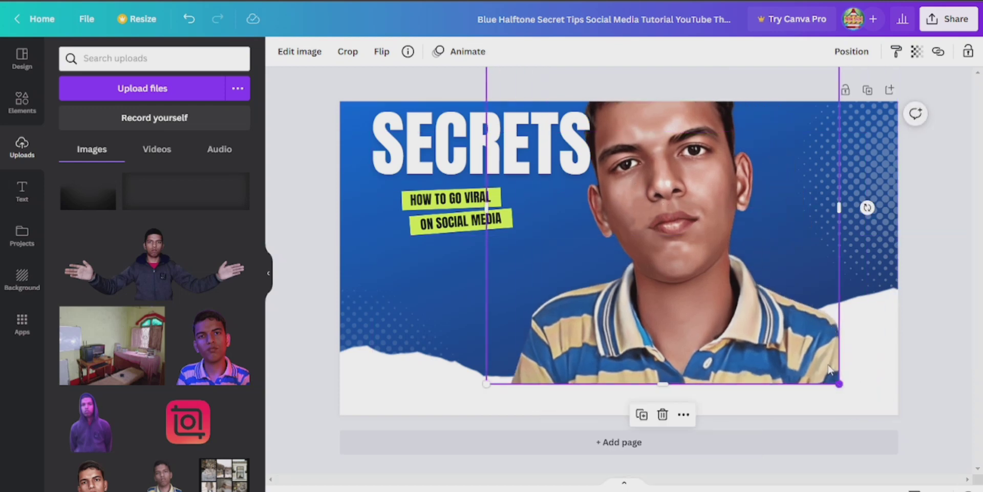
left_click_drag(839, 384, 777, 323)
left_click_drag(695, 234, 811, 333)
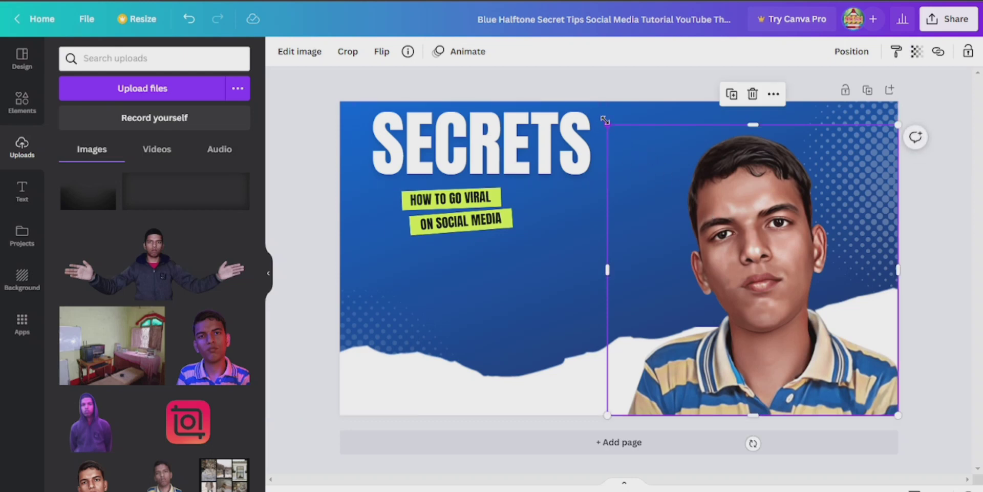
left_click_drag(605, 120, 566, 103)
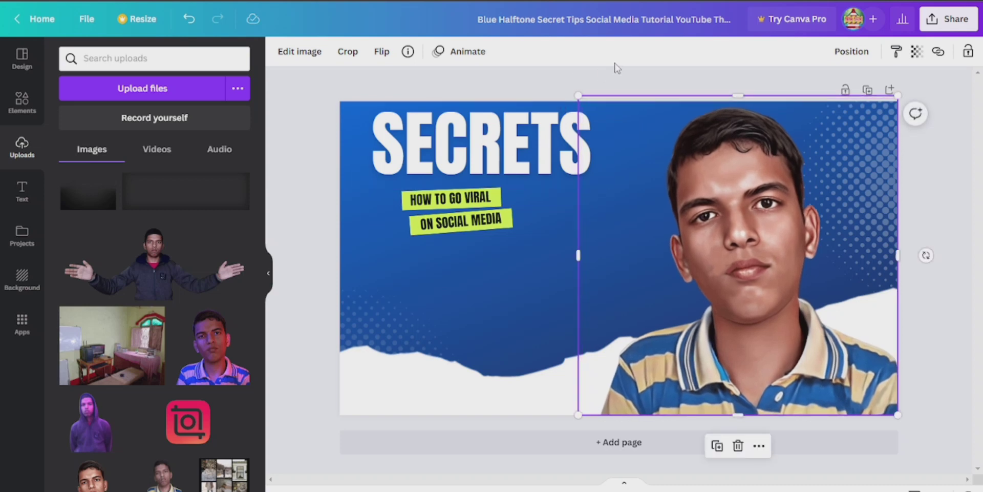
left_click(503, 82)
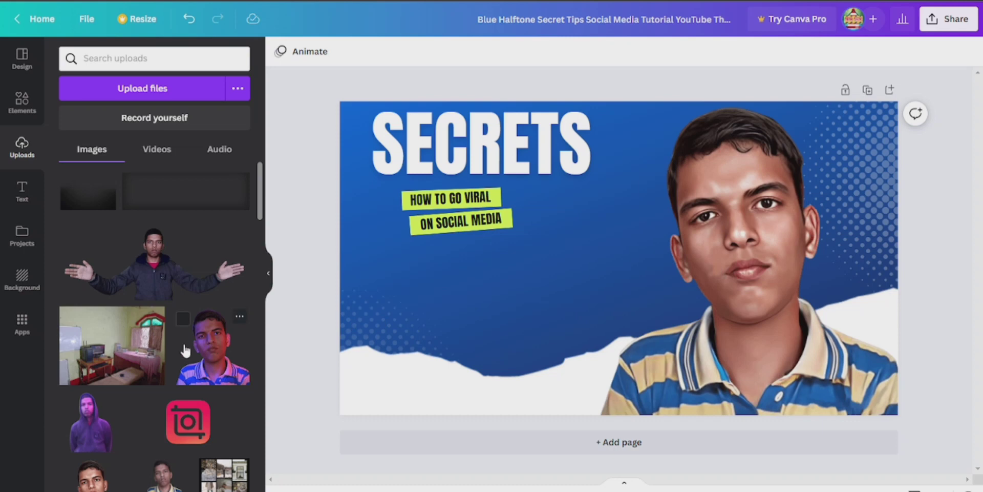
left_click_drag(251, 373, 361, 361)
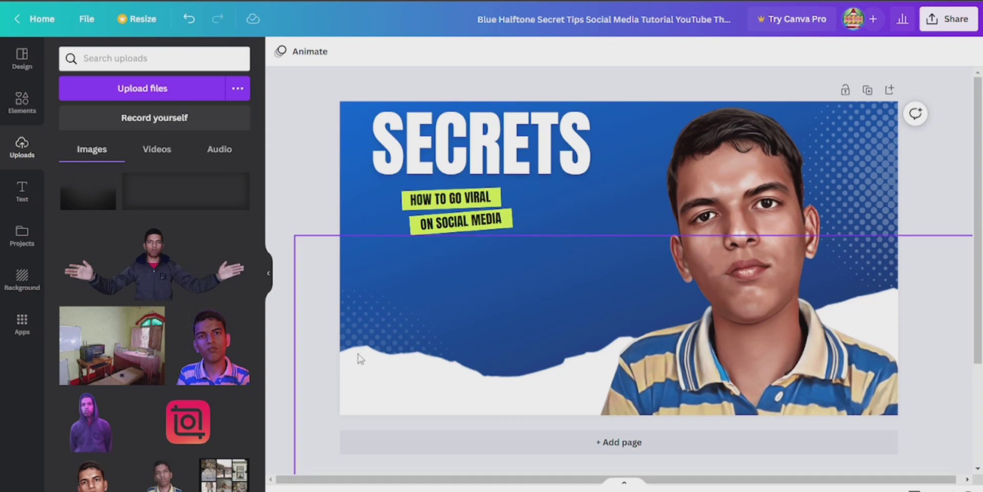
left_click_drag(554, 388, 692, 284)
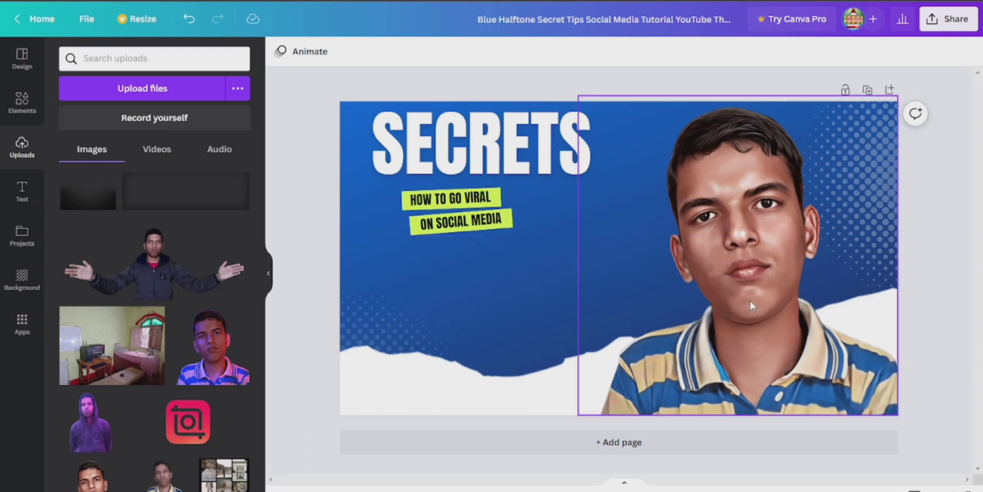
left_click_drag(719, 247, 200, 286)
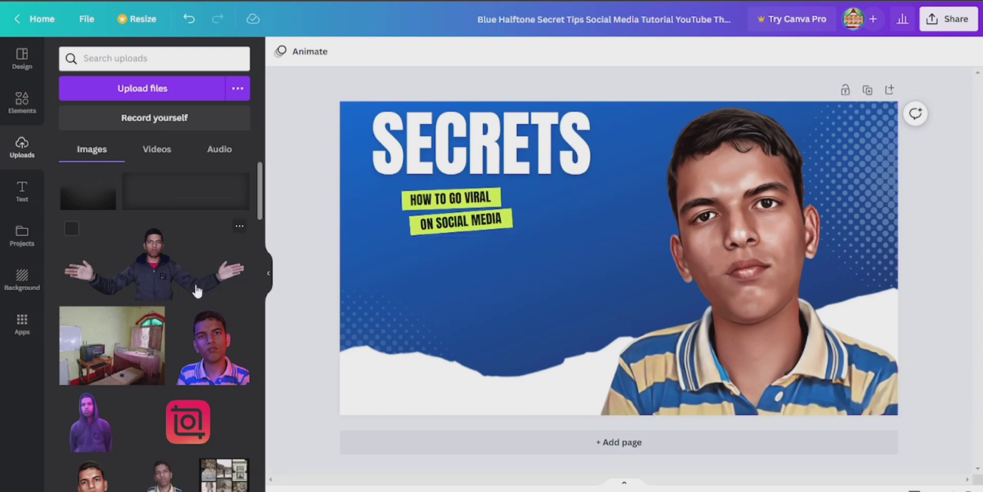
scroll(126, 325, "down", 15)
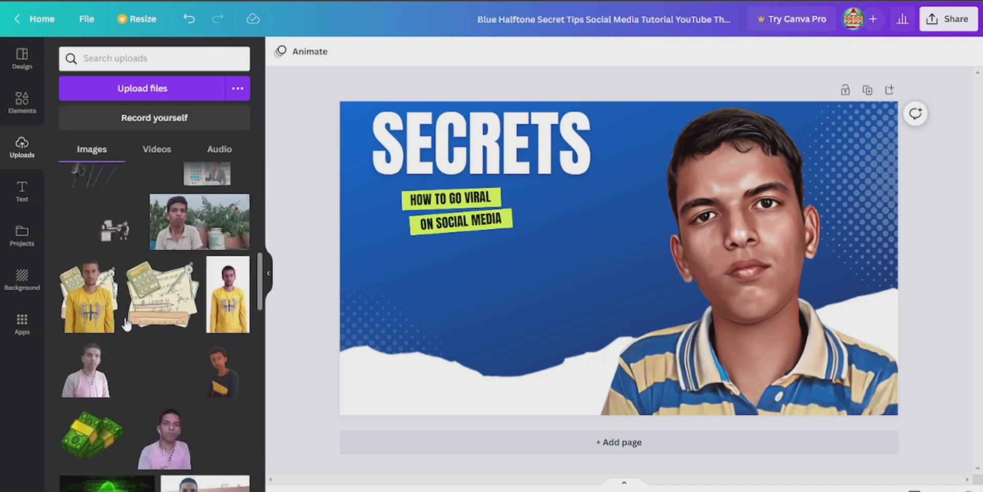
scroll(126, 324, "down", 5)
scroll(163, 279, "up", 3)
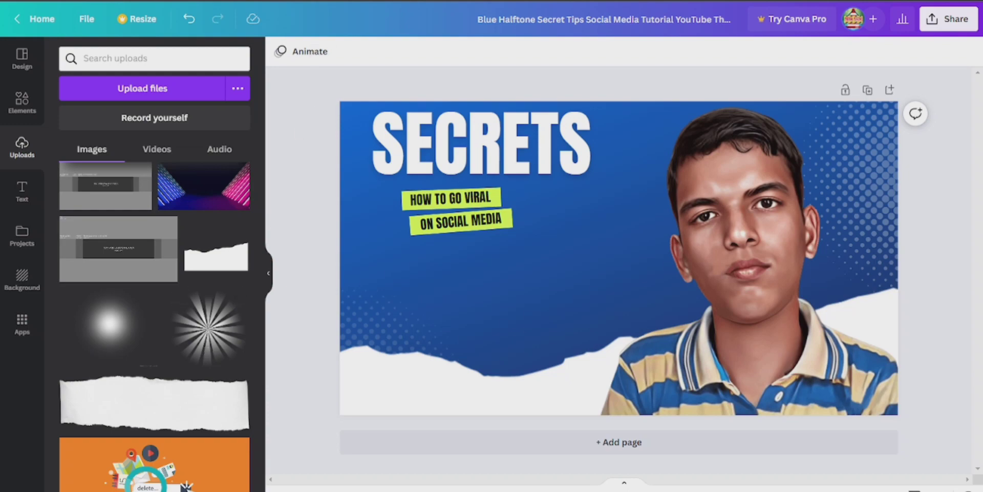
Open a new browser tab and enter youtube.com as the address.
key("ctrl+t")
type("youu")
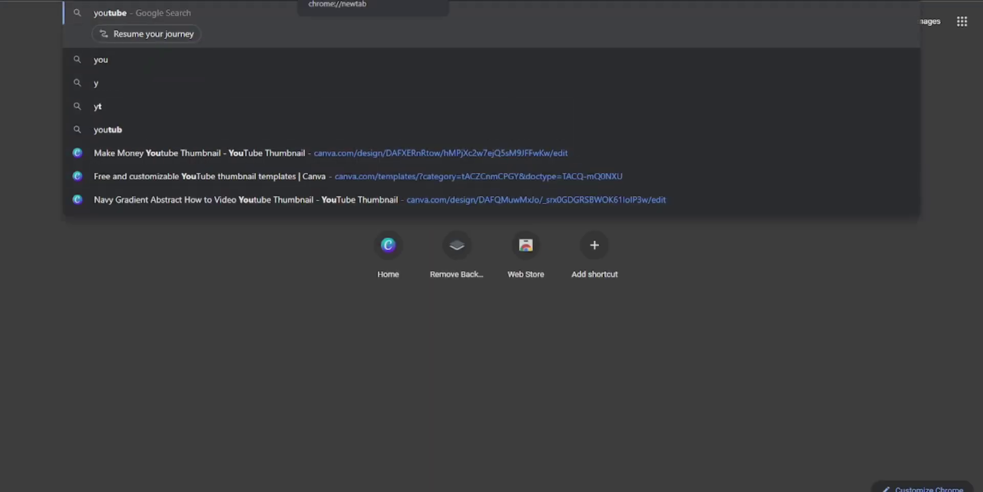
key("BackSpace")
key("BackSpace")
type("utub")
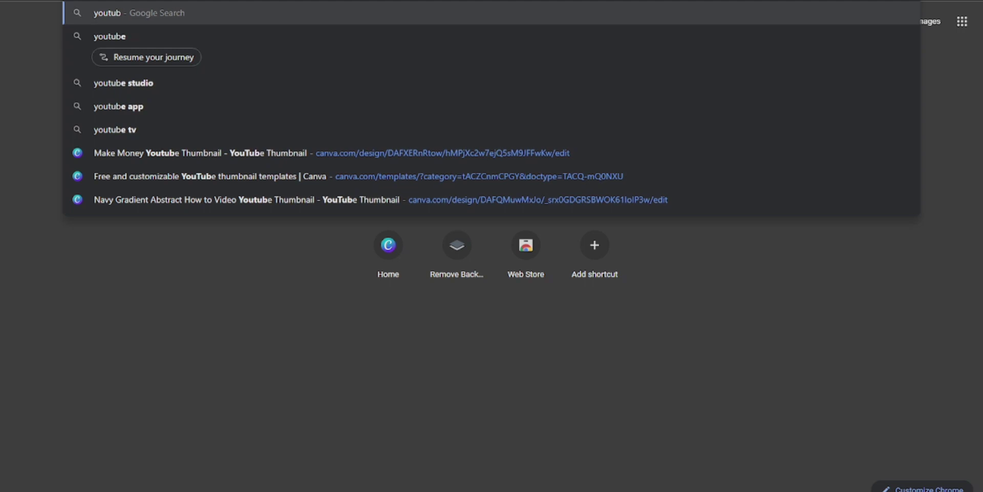
type("e.com")
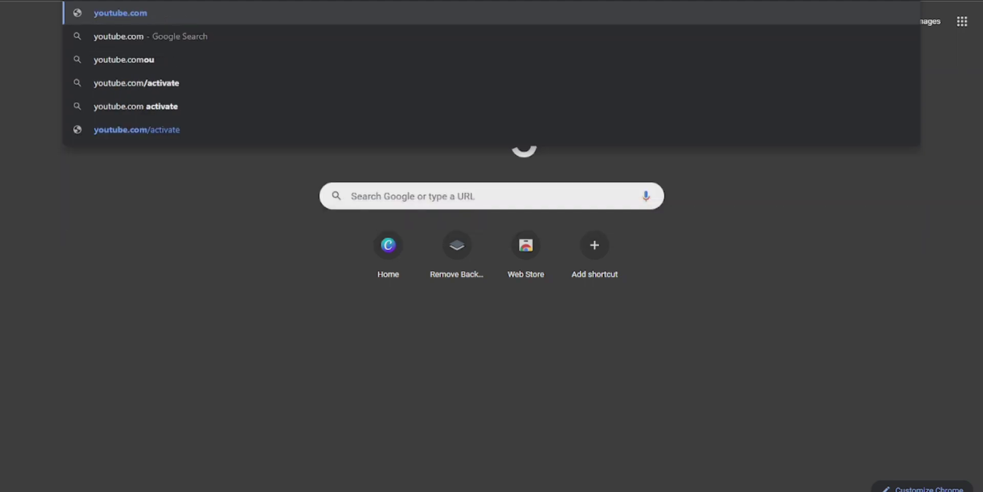
type("?/@")
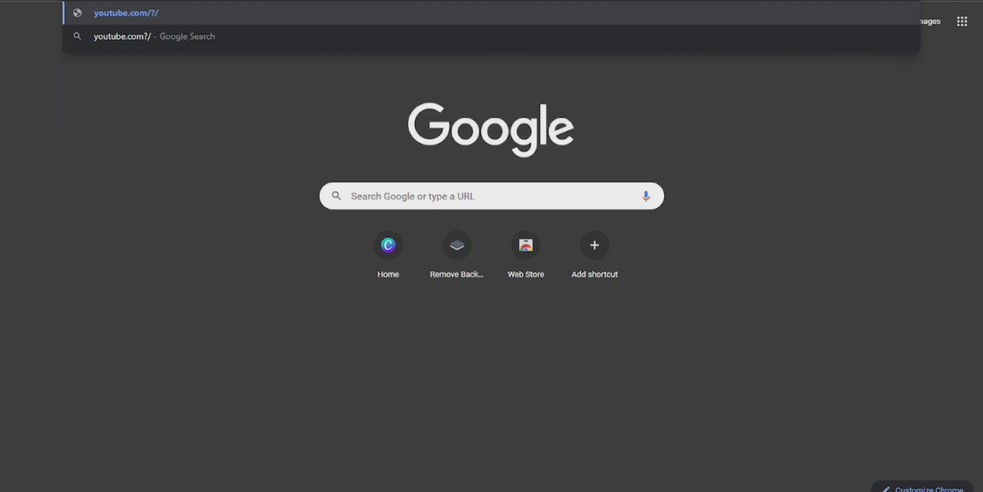
key("BackSpace")
key("BackSpace")
key("BackSpace")
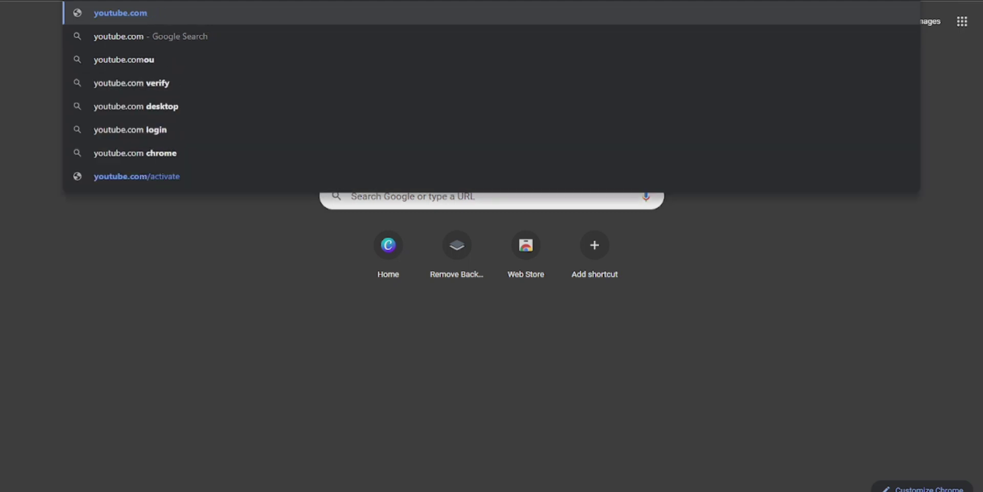
type("?@m")
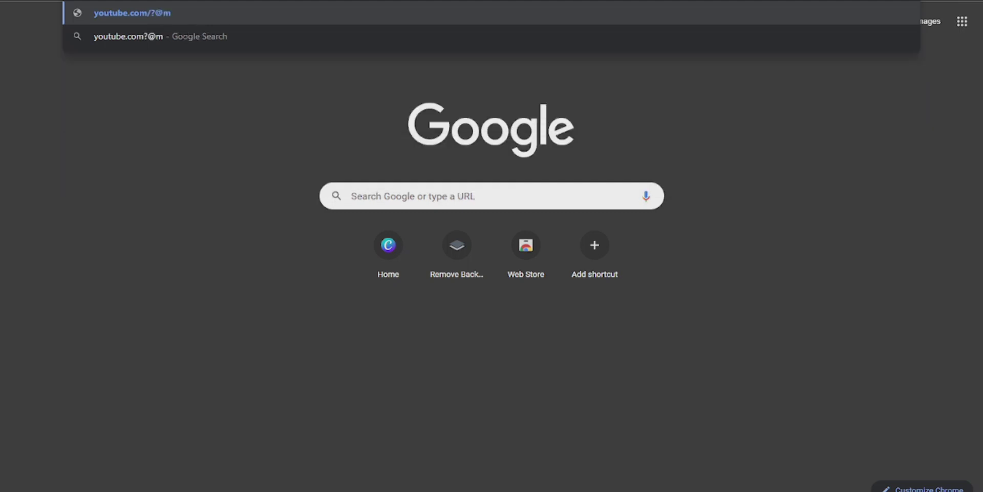
key("BackSpace")
key("BackSpace")
key("BackSpace")
key("BackSpace")
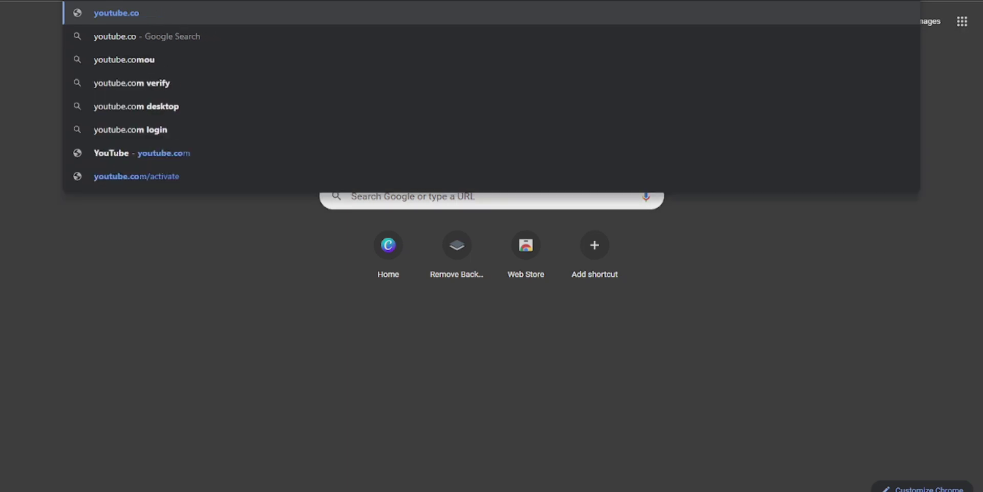
type("m/@")
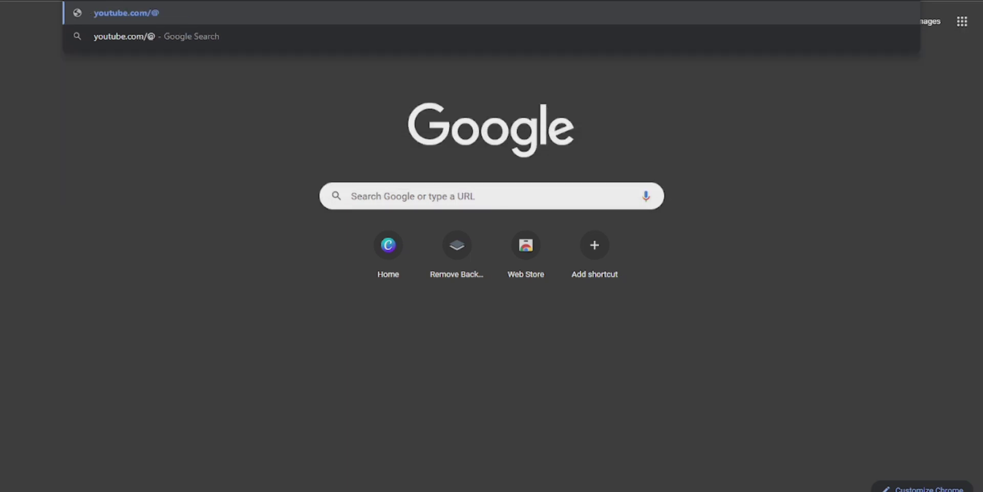
type("mrmarkupb")
key("Return")
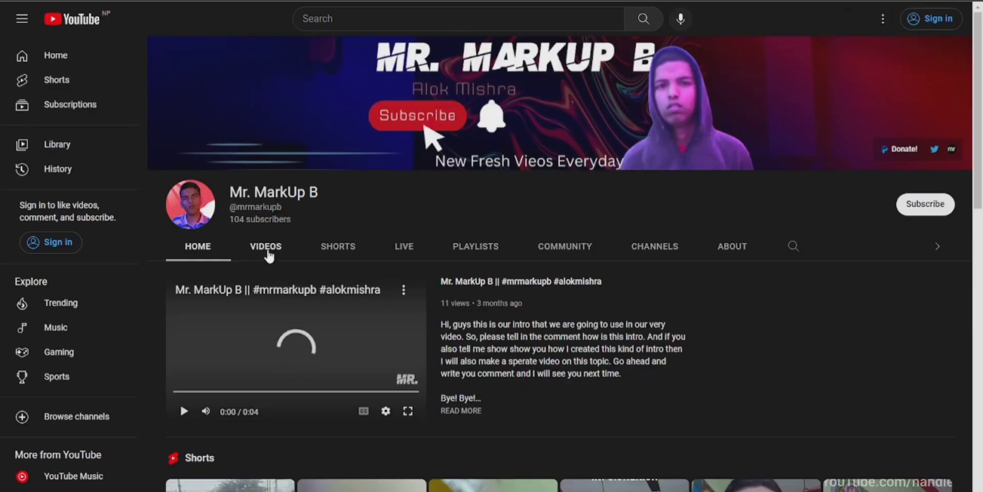
Show the channel's uploaded videos and look through their thumbnails for examples of torn paper and portrait layouts.
left_click(267, 251)
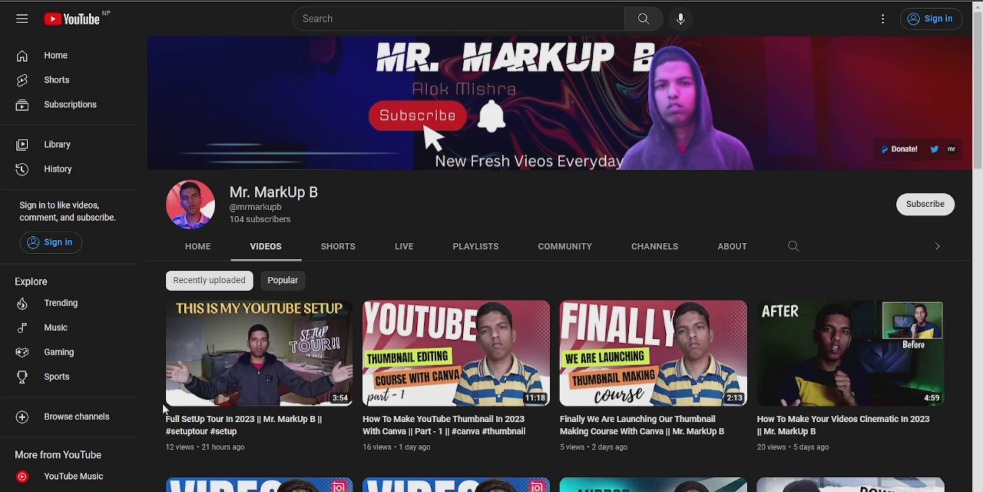
scroll(163, 407, "down", 3)
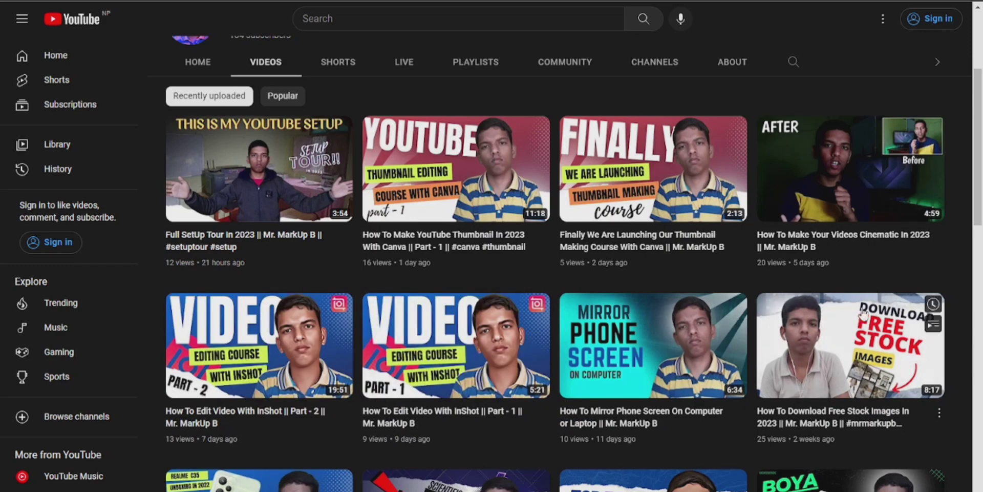
scroll(332, 397, "down", 5)
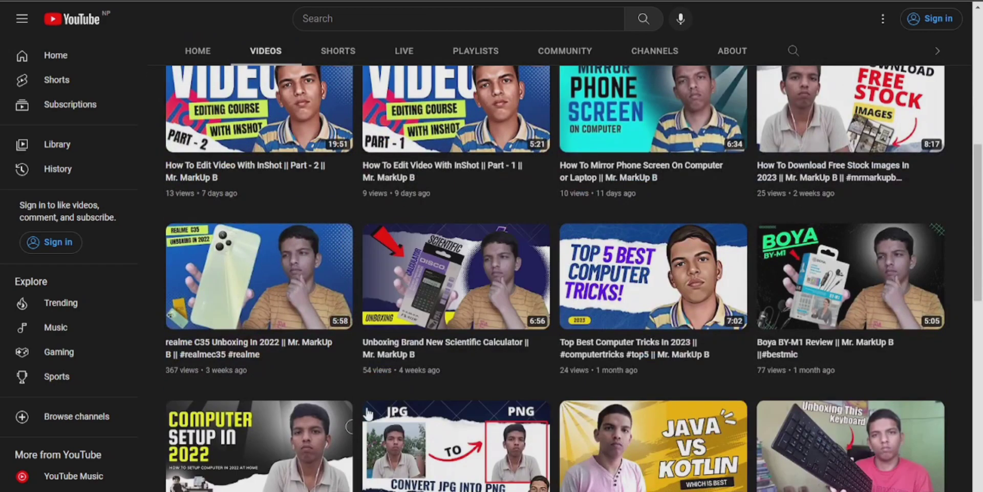
scroll(318, 407, "down", 2)
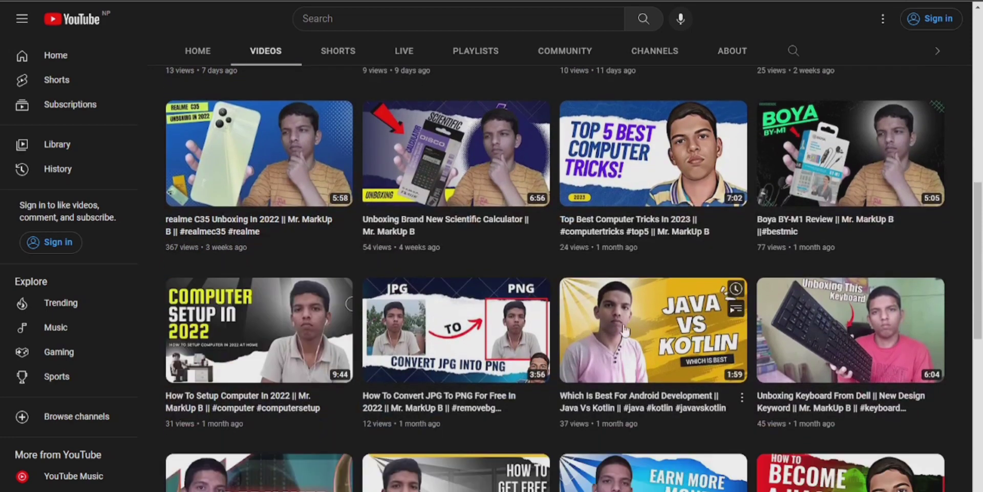
scroll(349, 328, "down", 6)
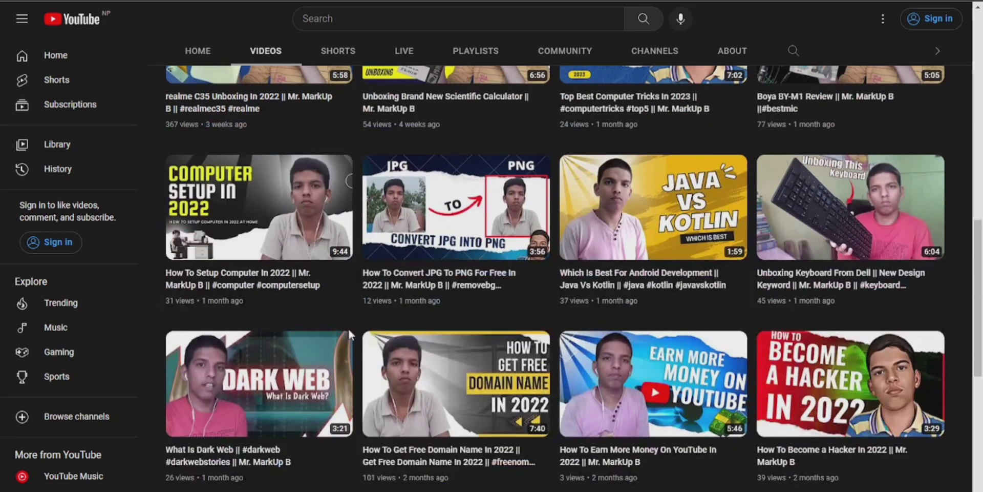
Review the channel's older and most recent video thumbnails for layout examples.
scroll(348, 334, "up", 5)
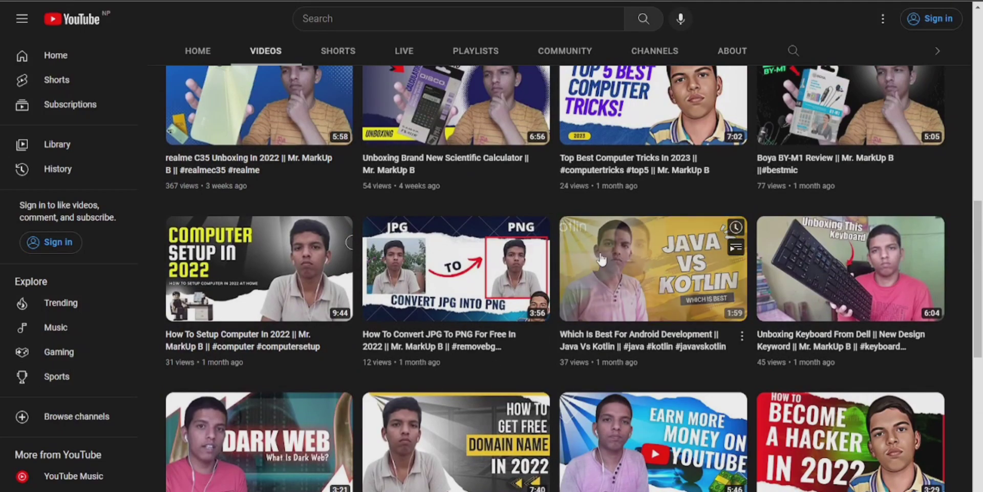
scroll(411, 340, "up", 10)
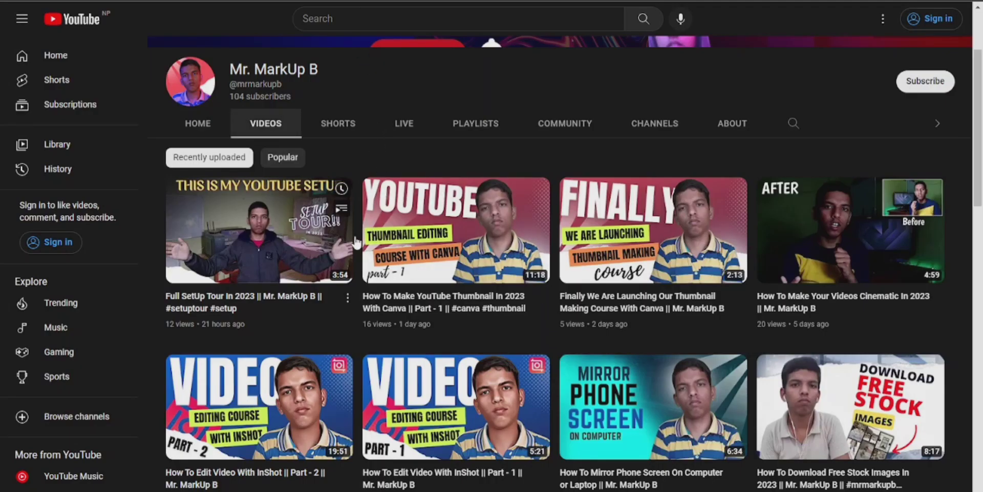
mouse_move(361, 221)
mouse_move(586, 254)
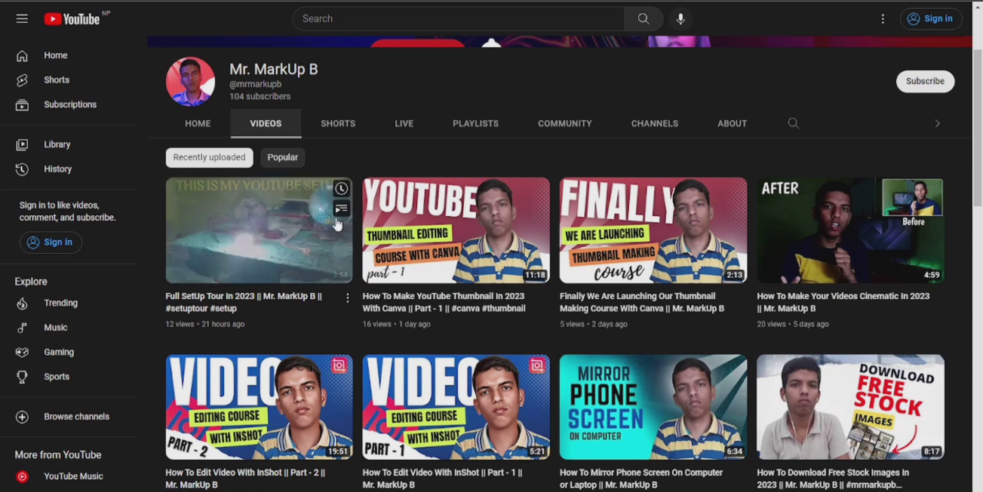
Show the channel's playlists, view the full Thumbnail Making Course With Canva playlist and close the mini player.
left_click(465, 126)
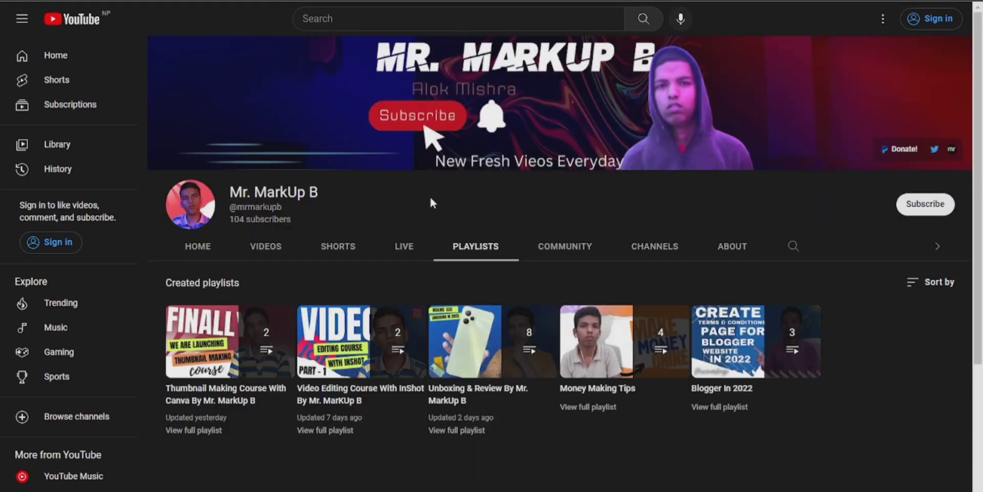
left_click(210, 334)
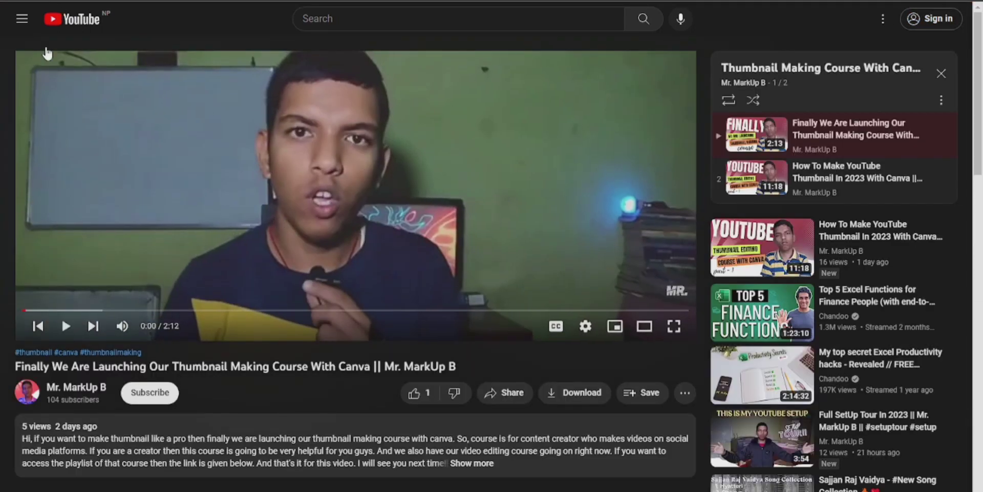
key("alt+Left")
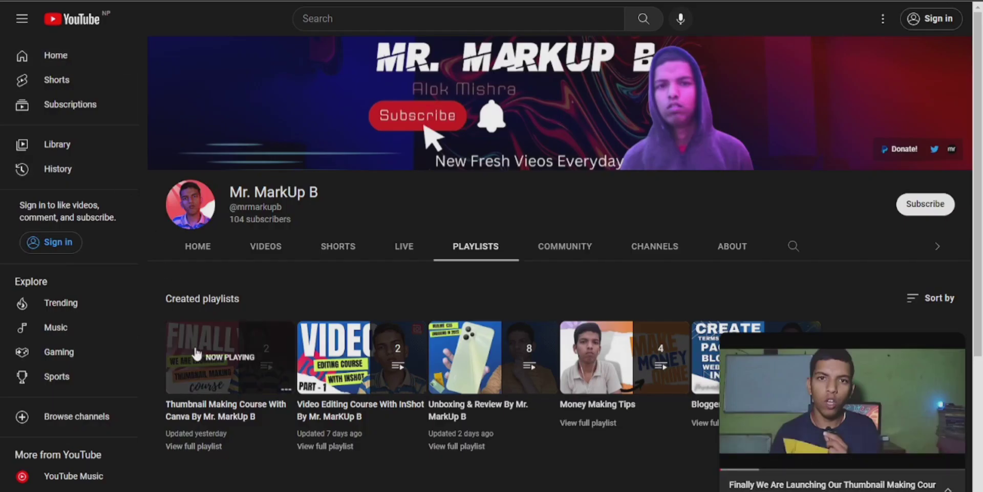
left_click(192, 448)
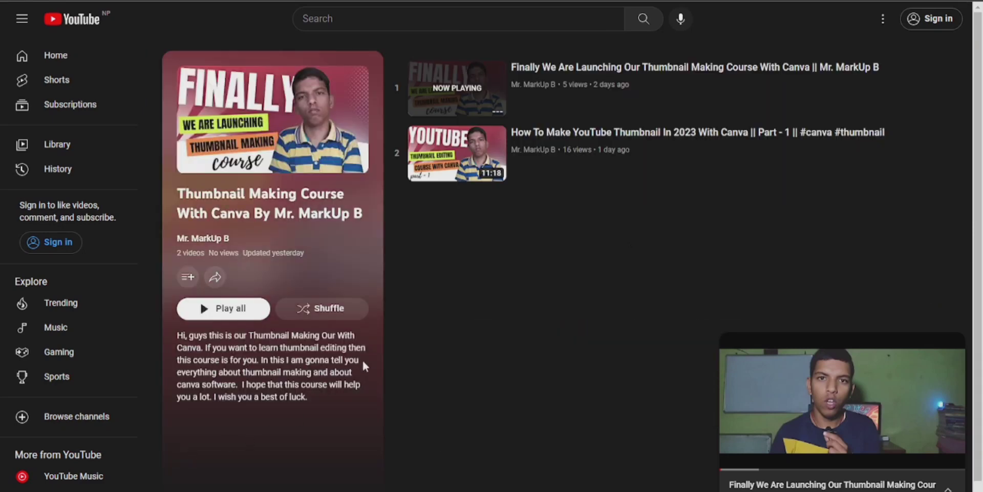
mouse_move(939, 369)
left_click(948, 348)
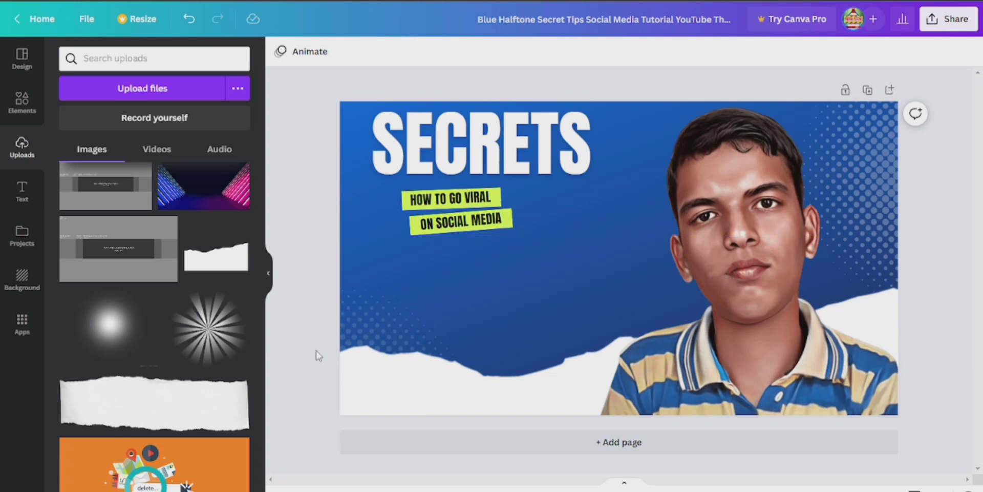
Add the uploaded sunburst image, enlarge it so its rays fan out from the page's bottom-left corner, and send it to the back.
left_click(207, 327)
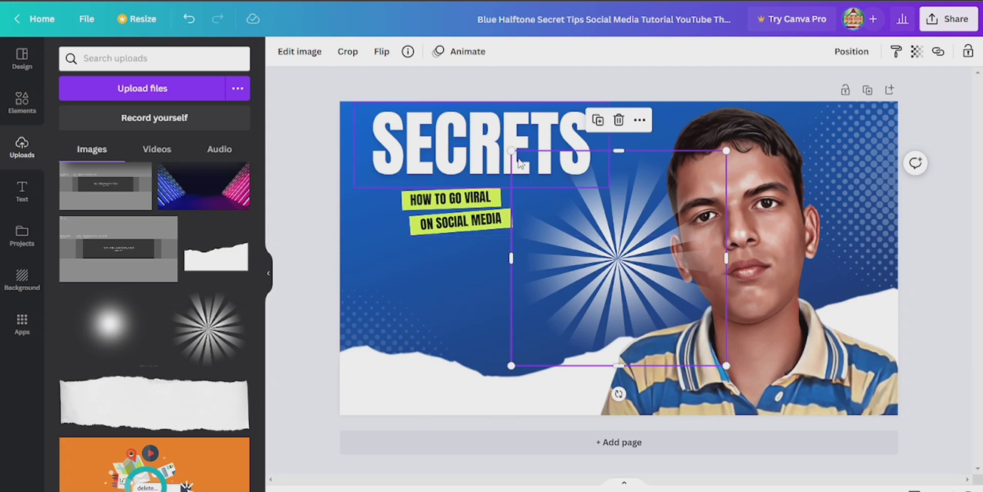
left_click_drag(512, 150, 94, 25)
left_click_drag(397, 223, 718, 490)
left_click_drag(481, 113, 23, 77)
left_click_drag(535, 270, 375, 266)
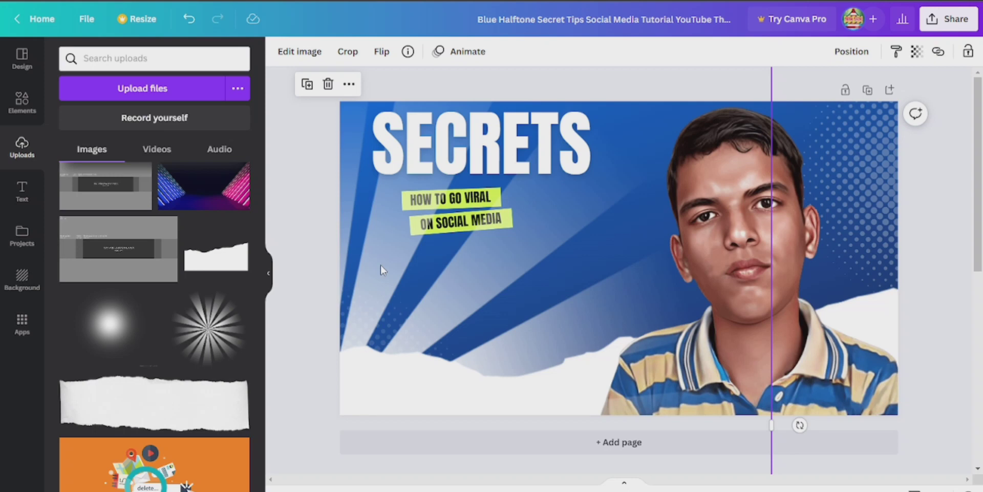
right_click(380, 264)
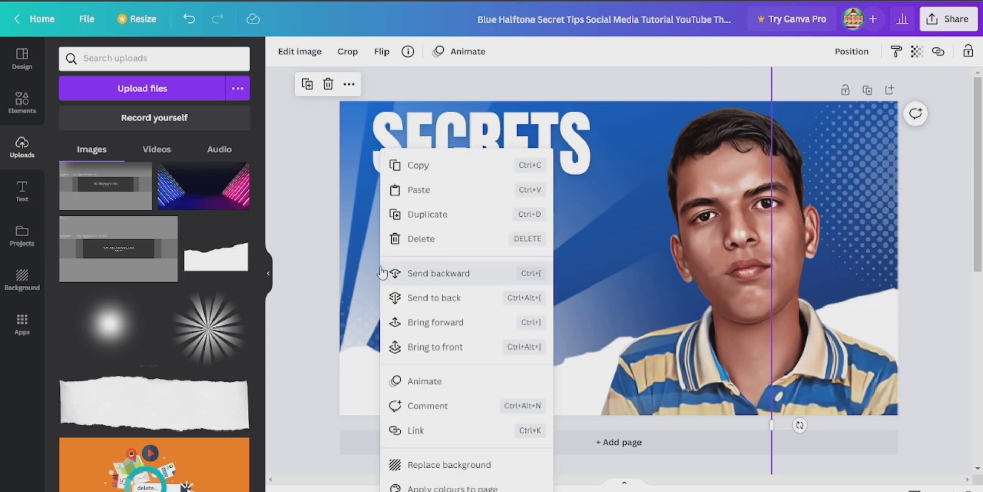
left_click(428, 299)
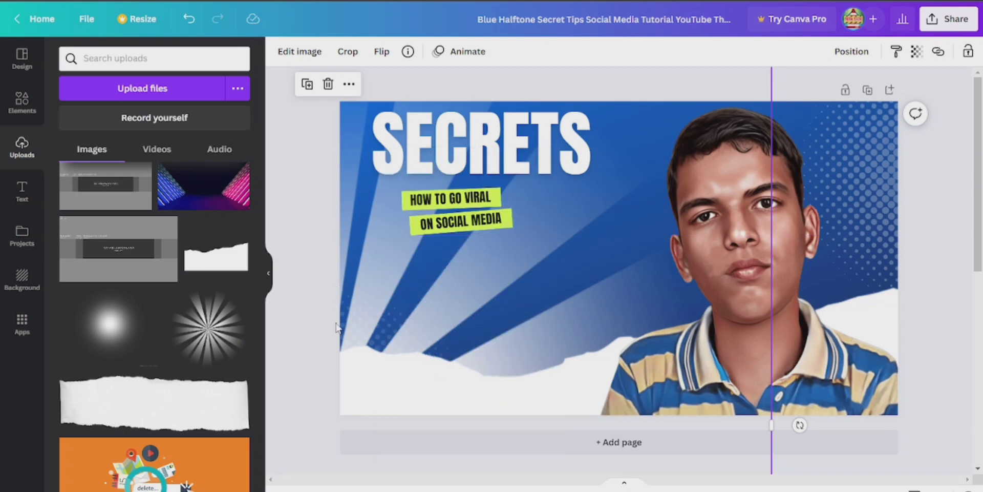
Move the sunburst slightly lower behind the torn paper, keeping the paper in its original position.
left_click_drag(399, 279, 389, 301)
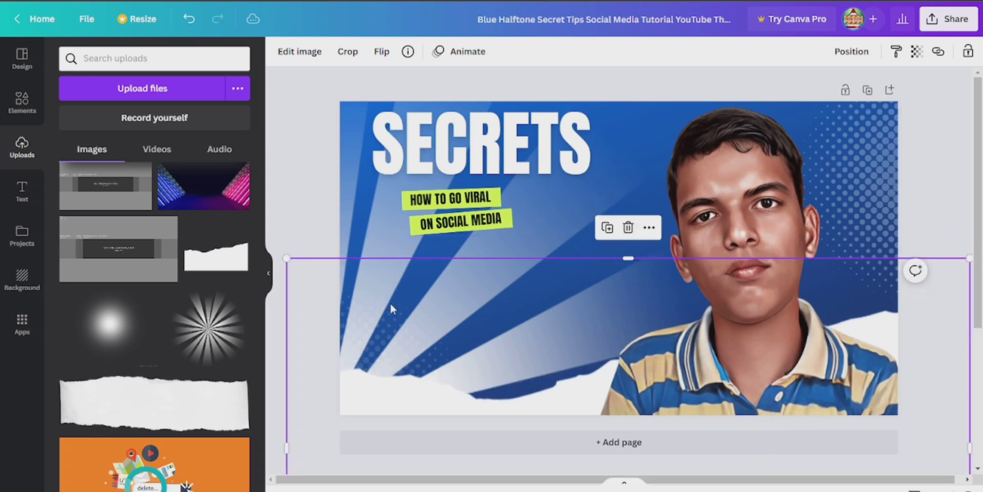
key("ctrl+z")
left_click(547, 216)
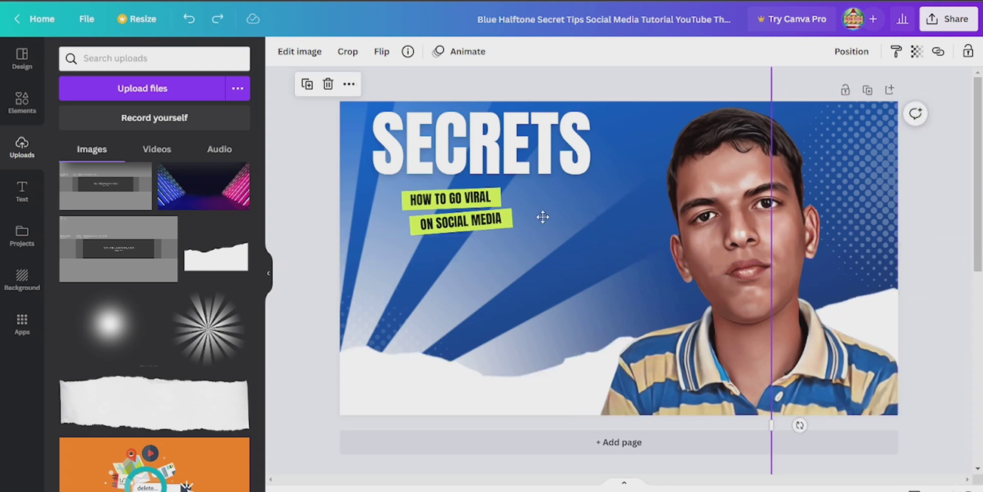
left_click_drag(545, 219, 533, 277)
left_click(428, 85)
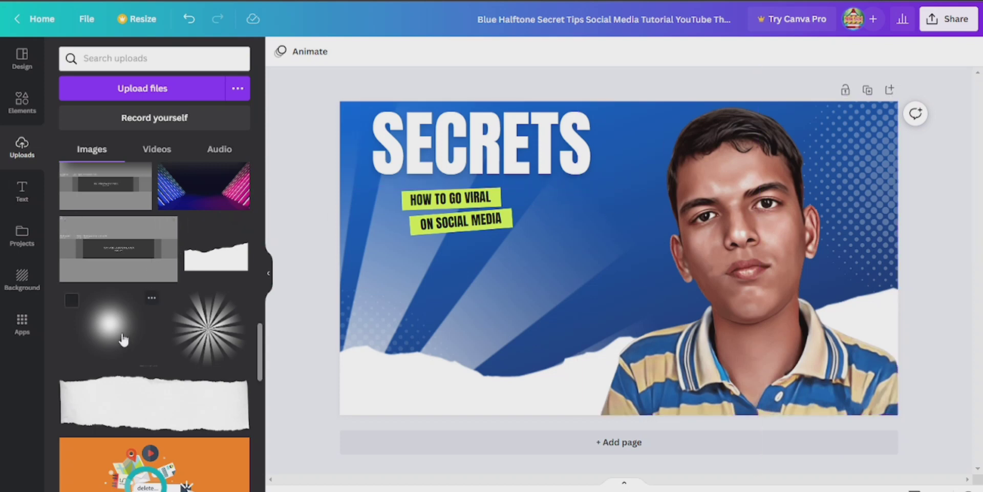
Add the uploaded white glow image, enlarge it well beyond its original size and move it over the man's portrait.
left_click(107, 322)
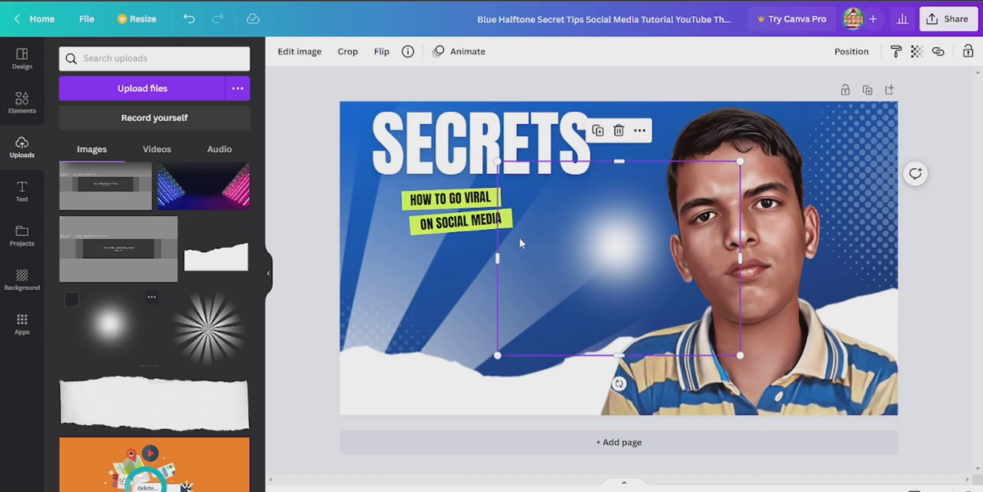
left_click_drag(501, 159, 36, 15)
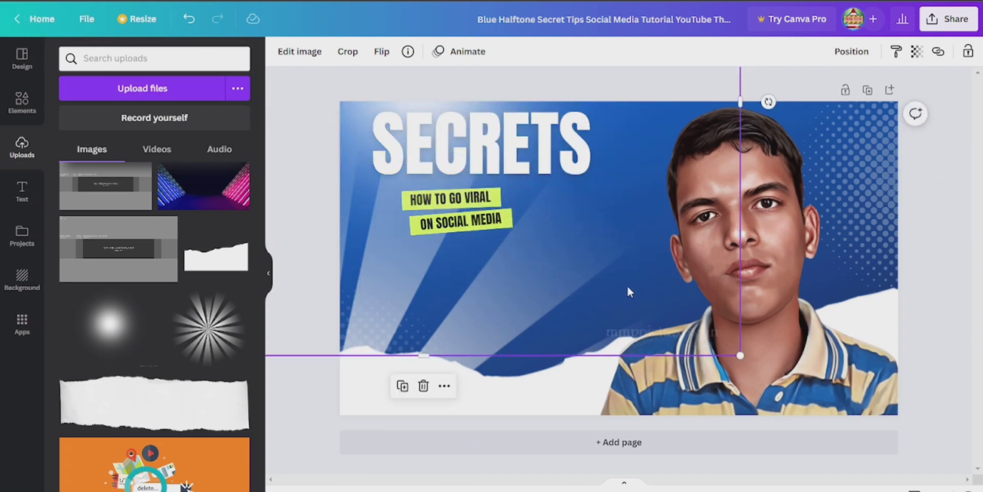
left_click_drag(603, 278, 952, 340)
left_click_drag(953, 469, 955, 474)
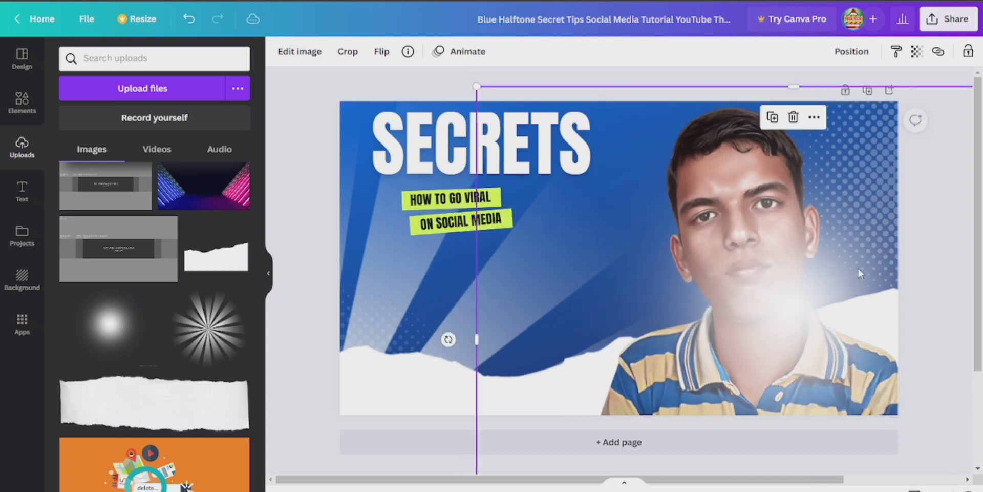
left_click_drag(661, 104, 675, 142)
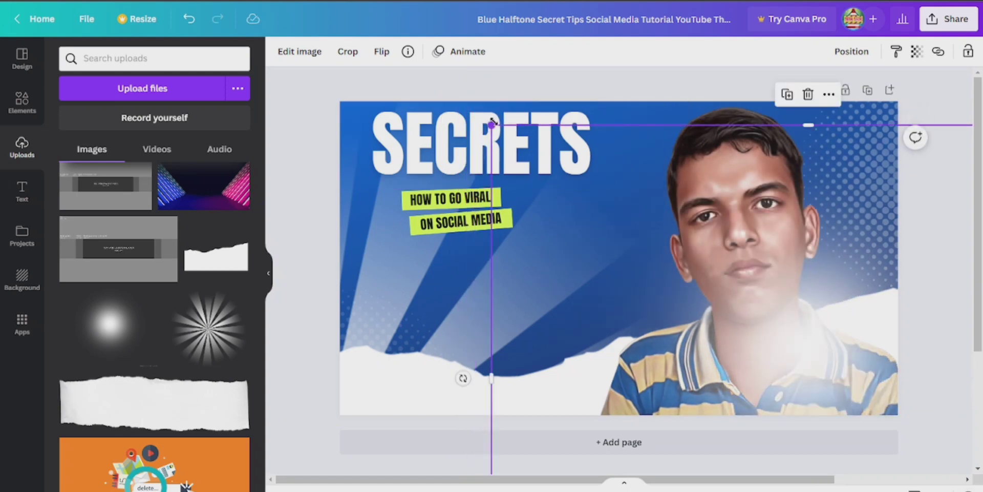
left_click_drag(492, 124, 283, 8)
left_click_drag(751, 234, 860, 347)
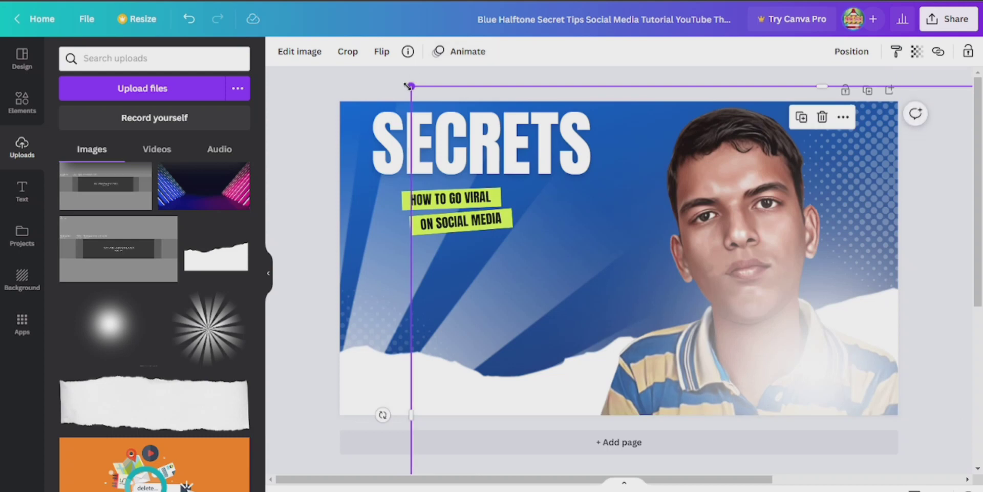
Shrink the white glow somewhat and place it over the man's face.
left_click_drag(408, 86, 564, 204)
left_click_drag(640, 273, 550, 66)
left_click_drag(438, 82, 569, 204)
left_click_drag(721, 214, 656, 115)
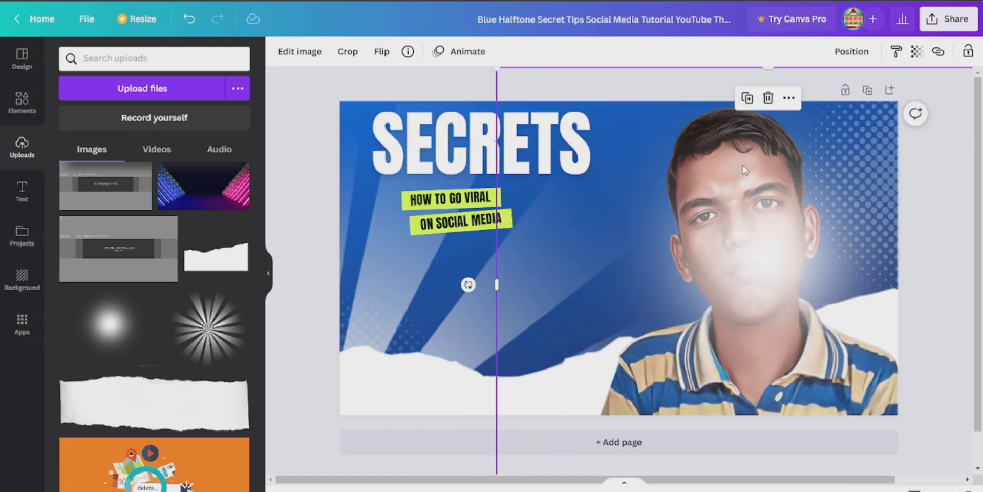
left_click_drag(746, 170, 734, 122)
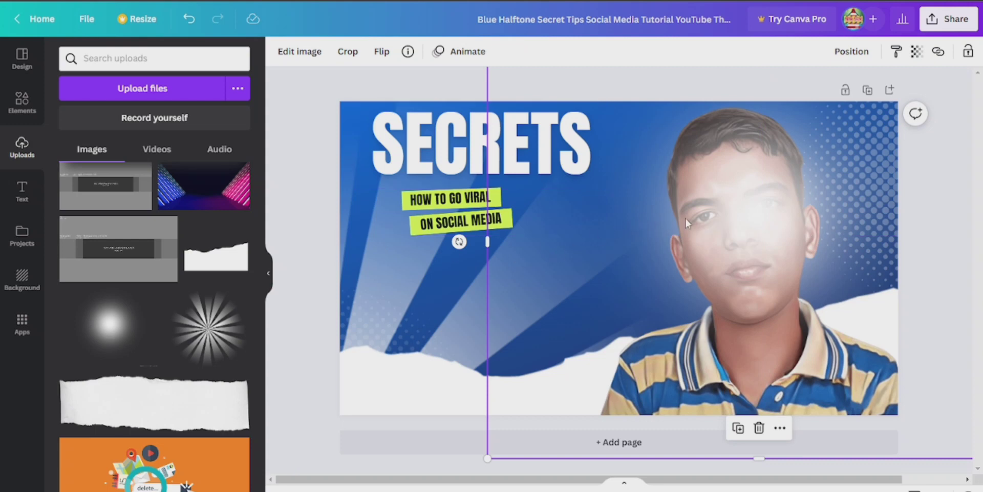
Send the glow to the back so it sits behind the portrait, and nudge it slightly up and left.
right_click(732, 200)
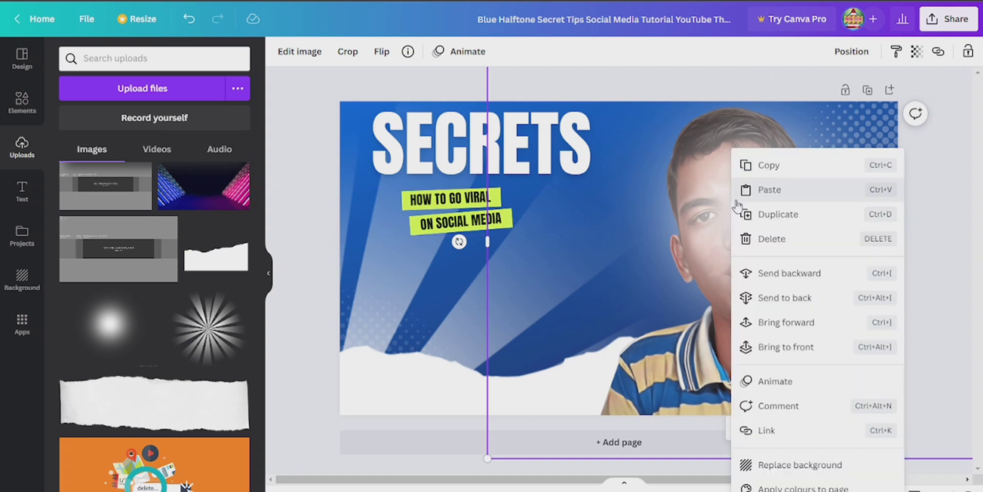
left_click(789, 292)
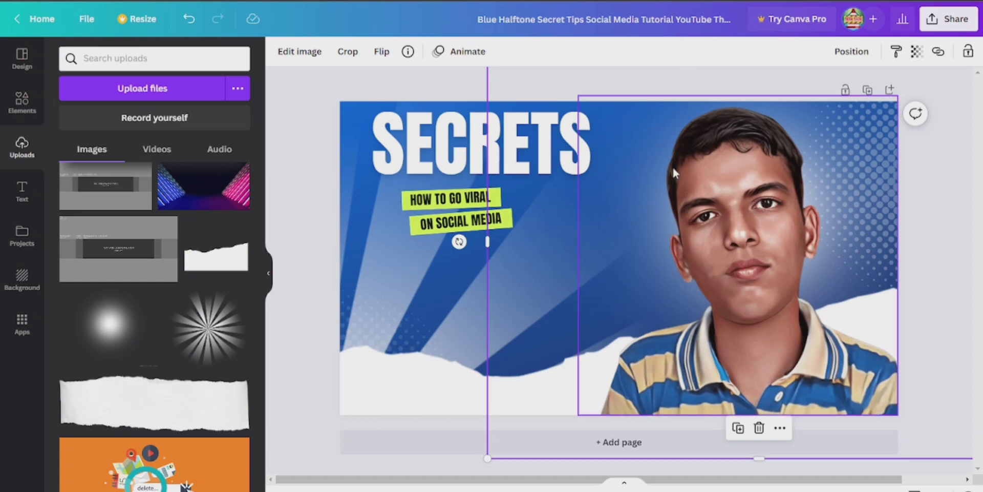
left_click_drag(528, 87, 516, 70)
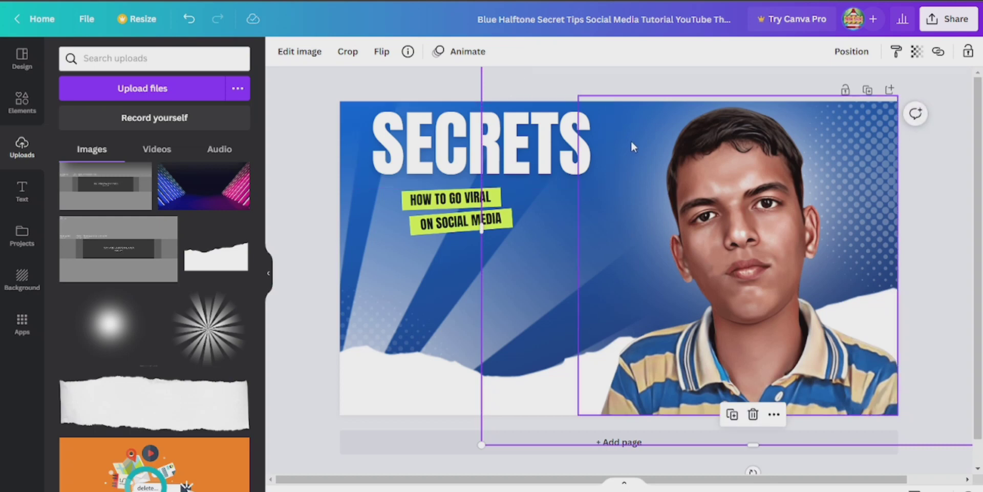
left_click(422, 73)
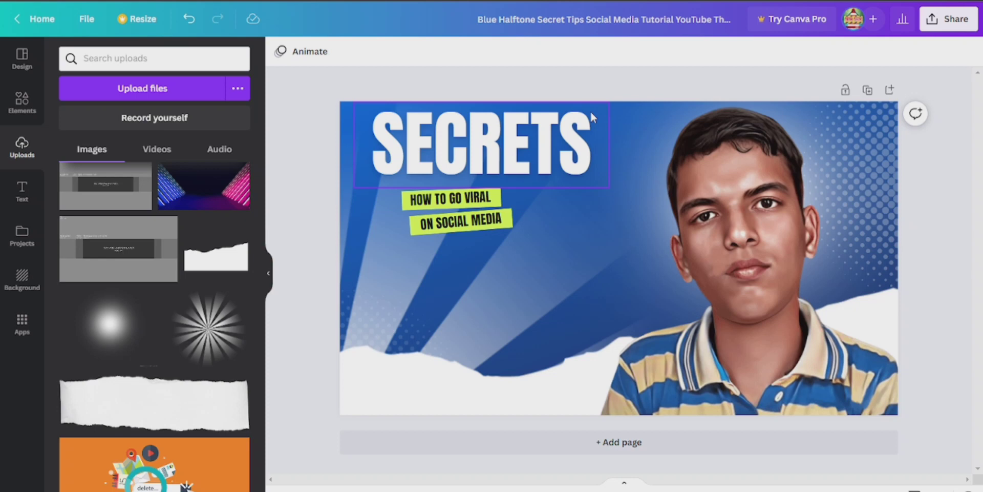
Enlarge the SECRETS heading to font size 206 and place it across the top of the thumbnail.
left_click(446, 153)
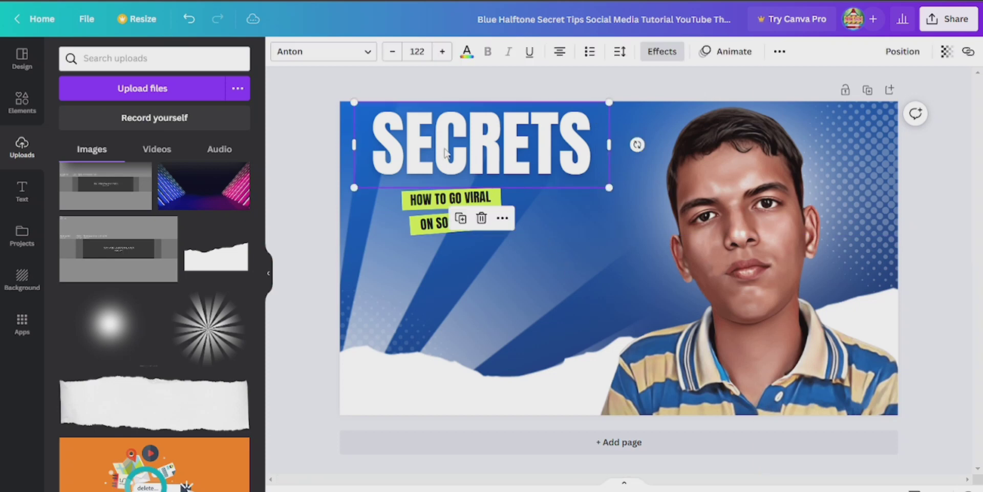
left_click_drag(355, 102, 68, 86)
left_click_drag(419, 133, 677, 223)
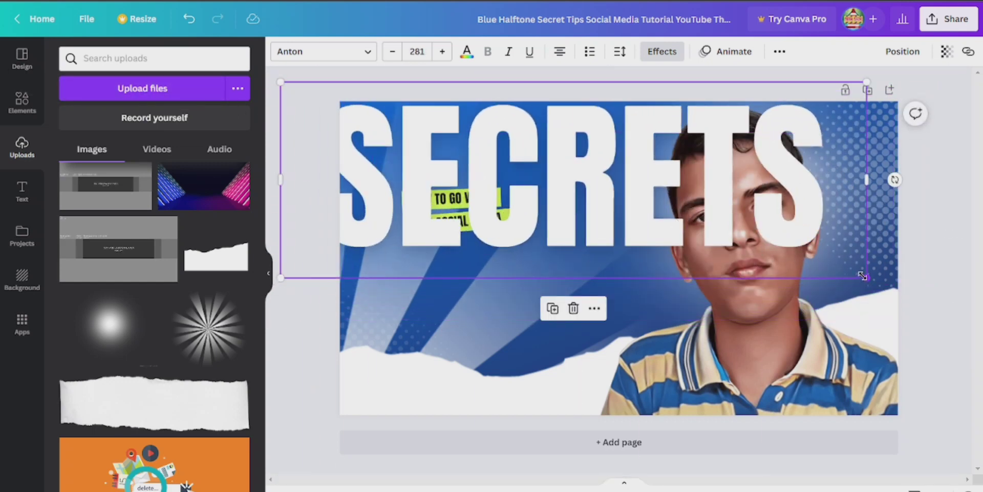
left_click_drag(865, 277, 713, 222)
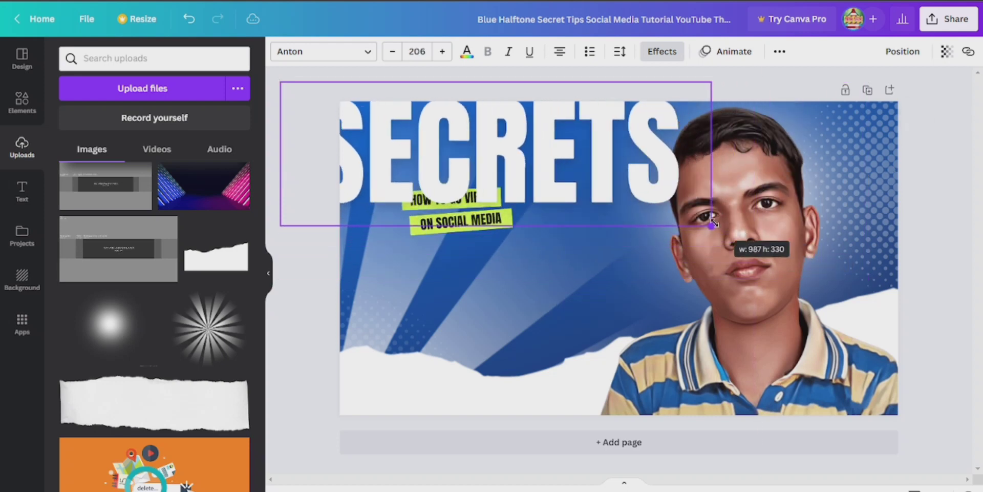
left_click_drag(519, 143, 574, 154)
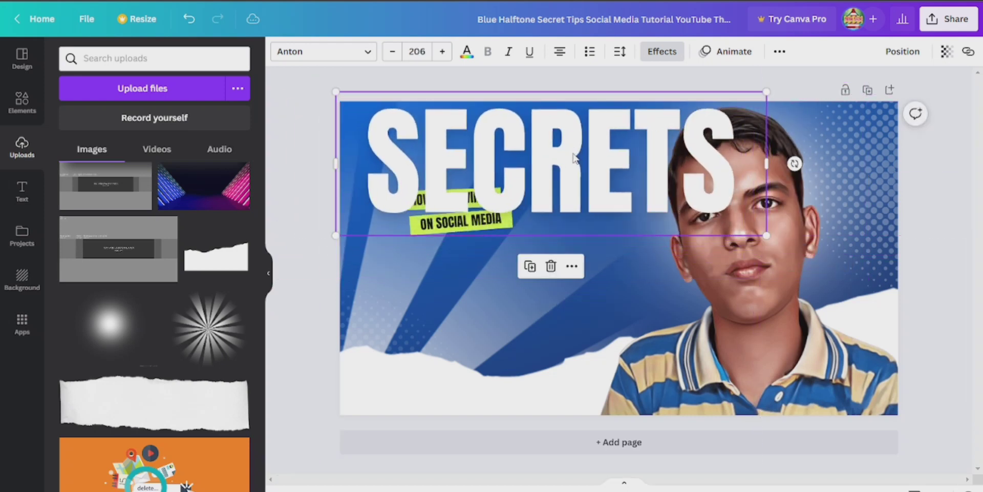
Bring the man's portrait to the front so it overlaps the SECRETS heading.
left_click(753, 304)
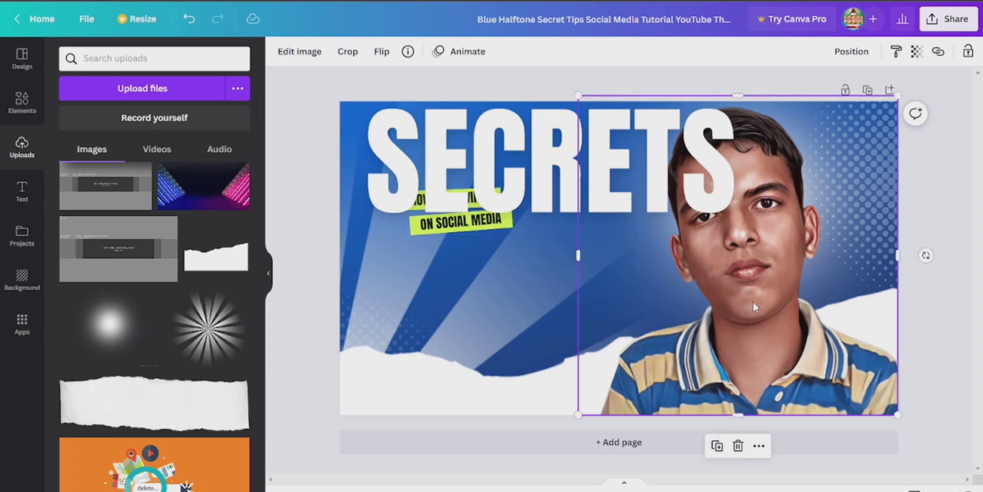
right_click(754, 305)
left_click(778, 346)
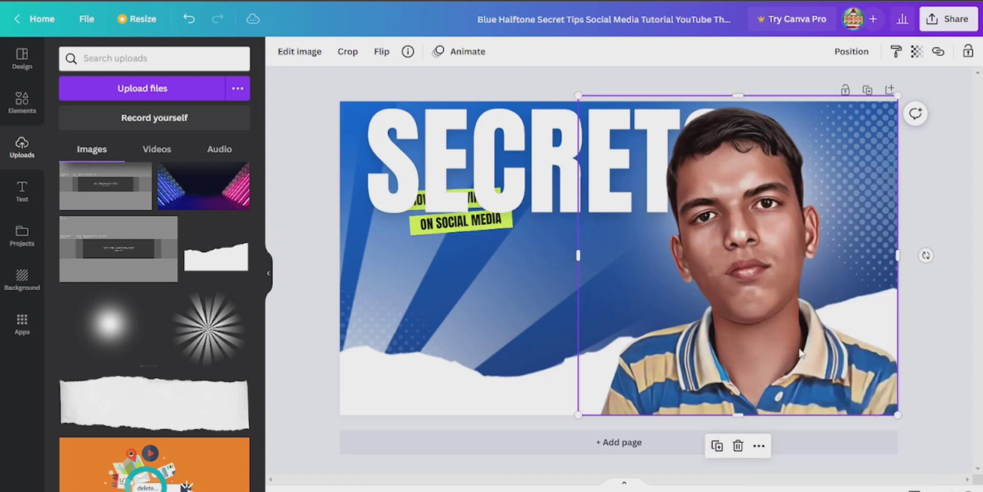
Reduce the SECRETS heading to font size 193 and align it near the page's top-left corner, partly behind the man's head.
left_click_drag(462, 134, 441, 120)
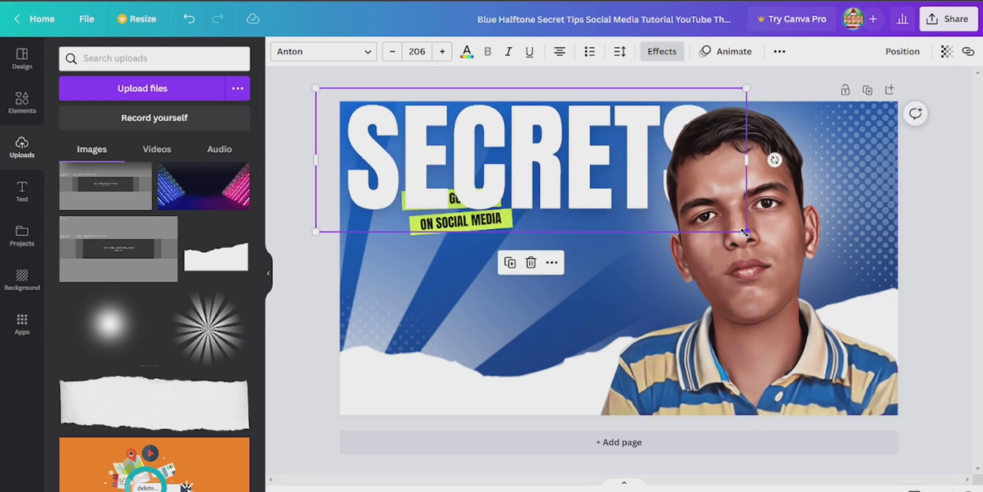
left_click_drag(745, 232, 719, 223)
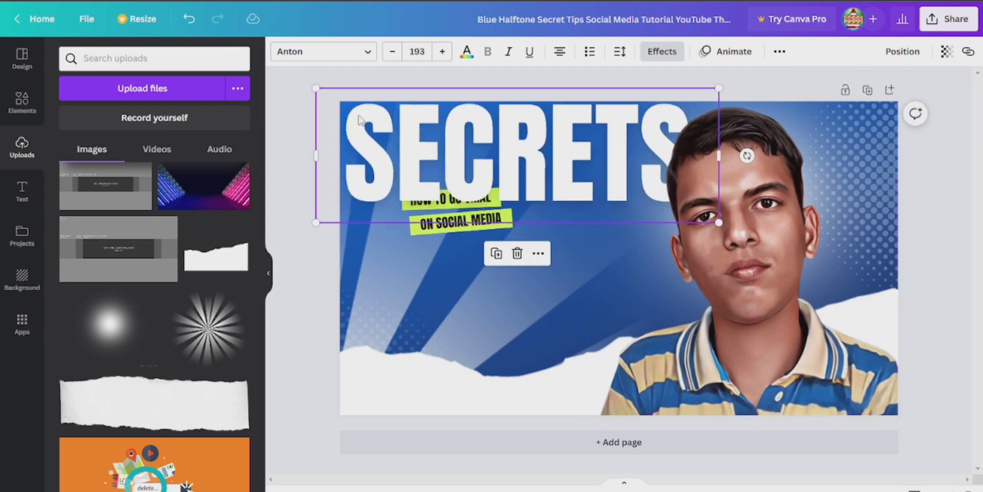
left_click_drag(423, 123, 425, 128)
left_click(293, 148)
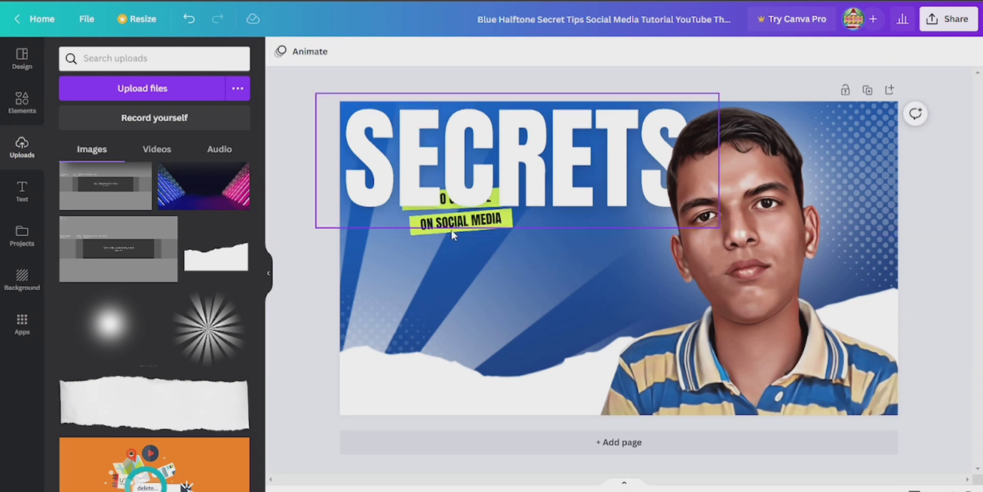
Narrow the SECRETS text box to expose the lime caption group, move the captions down to the torn paper, and restore the heading's width.
left_click(417, 228)
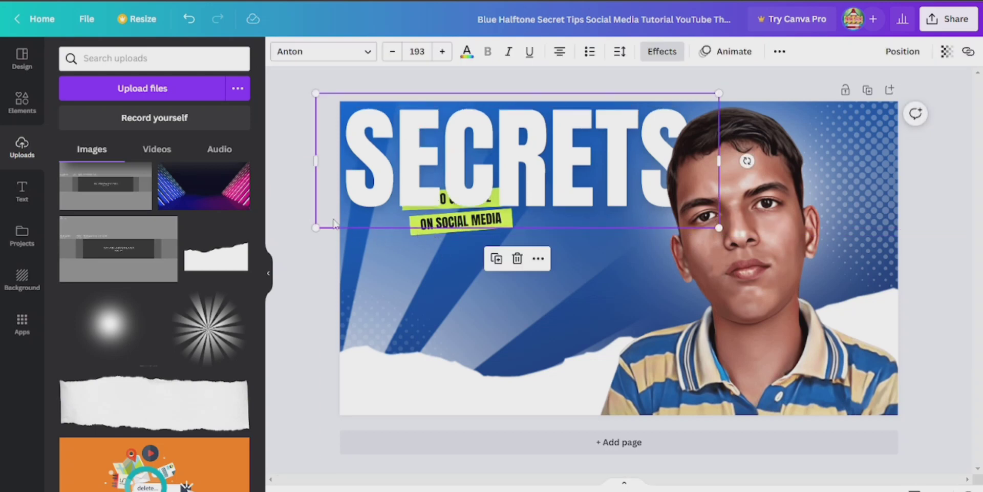
left_click_drag(312, 162, 511, 163)
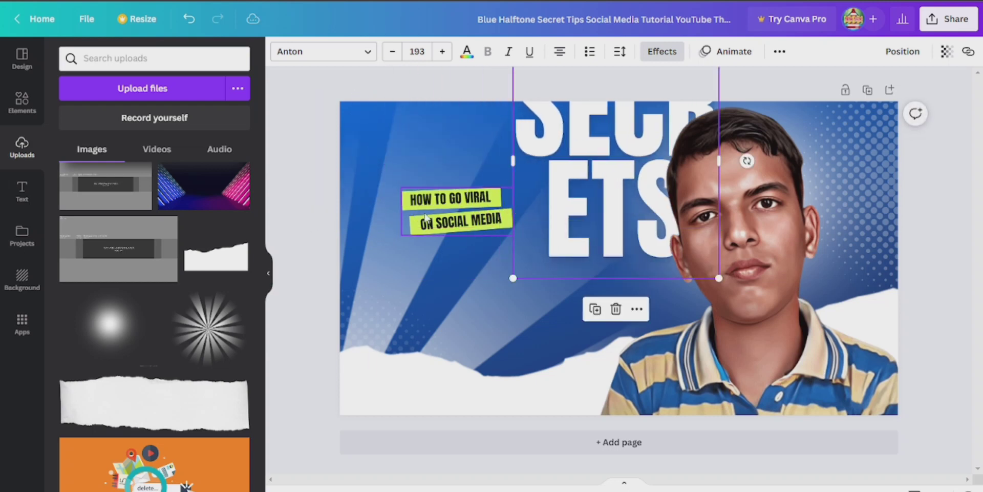
left_click_drag(440, 215, 454, 340)
left_click(523, 162)
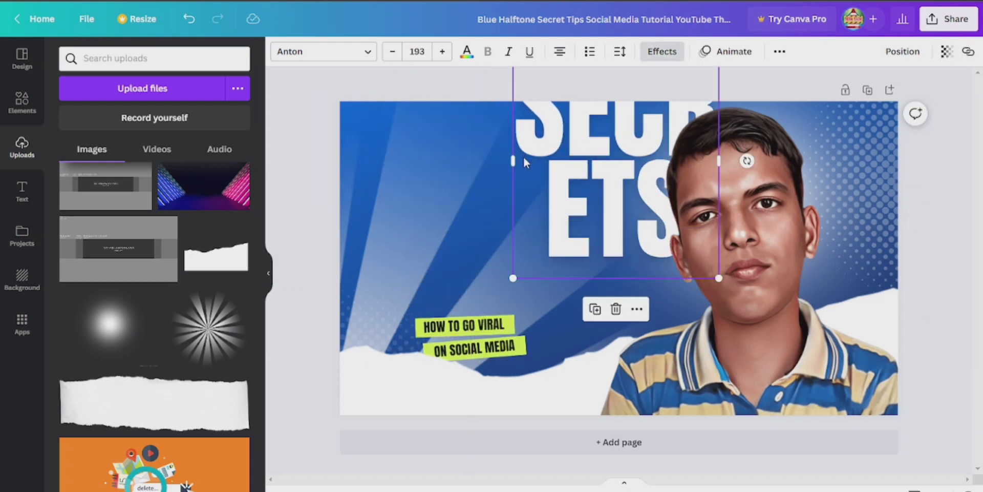
left_click_drag(511, 157, 319, 163)
Crop down the torn paper's upper edge to free the lime captions, move them up slightly, and uncrop the paper above its torn edge.
left_click(445, 296)
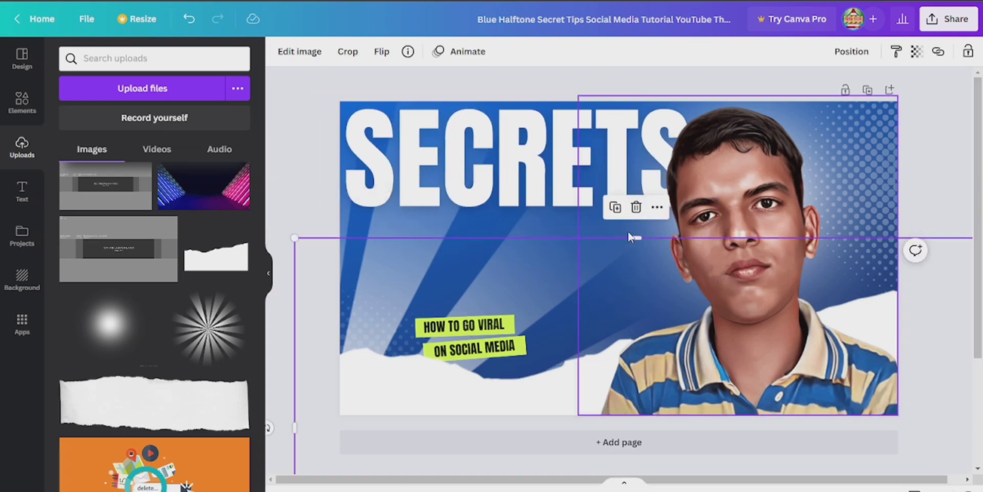
left_click_drag(635, 239, 567, 354)
left_click_drag(474, 338, 485, 274)
left_click(419, 389)
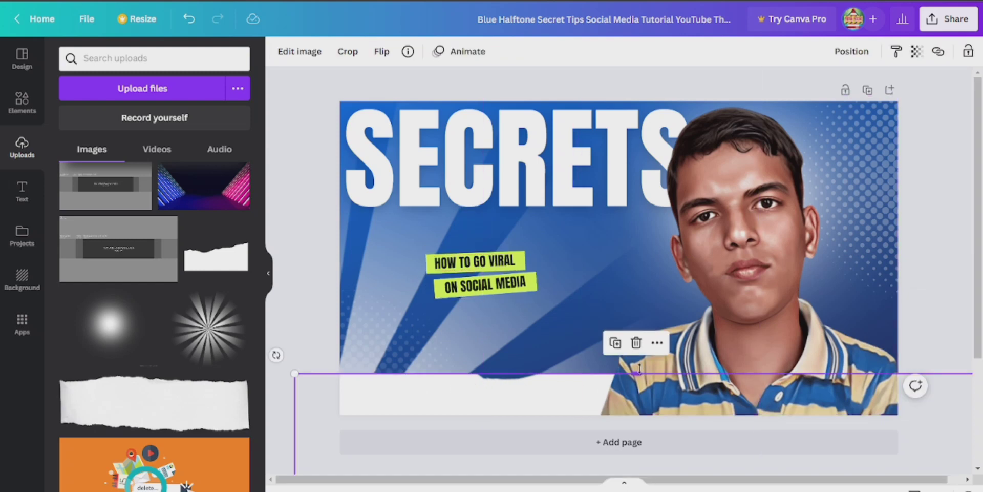
left_click_drag(636, 376, 648, 287)
Enlarge the lime caption group to font size 58.9 and place it below the SECRETS heading.
left_click(477, 272)
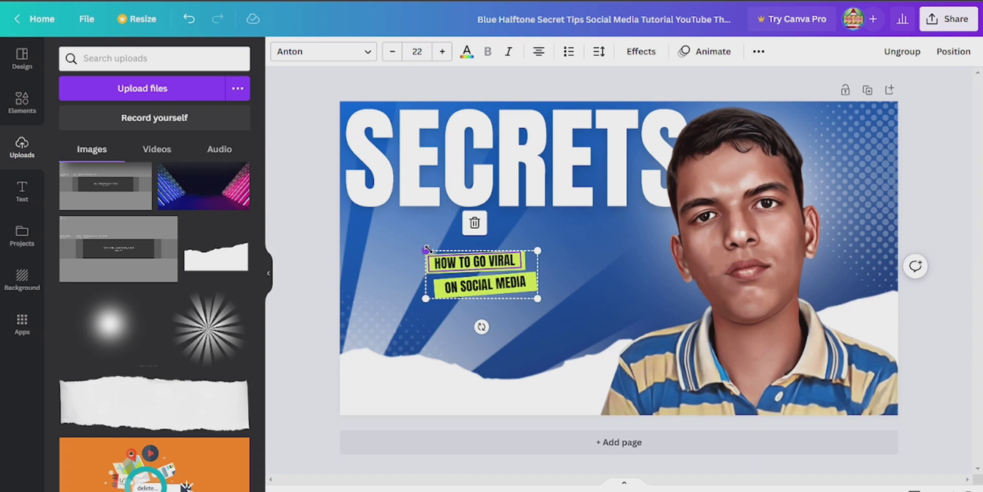
left_click_drag(386, 226, 235, 186)
left_click(434, 208)
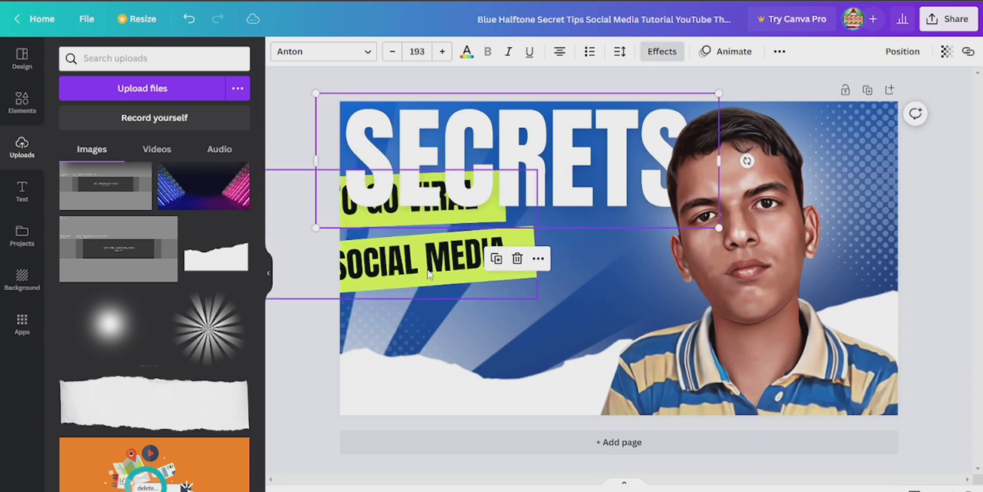
left_click(422, 259)
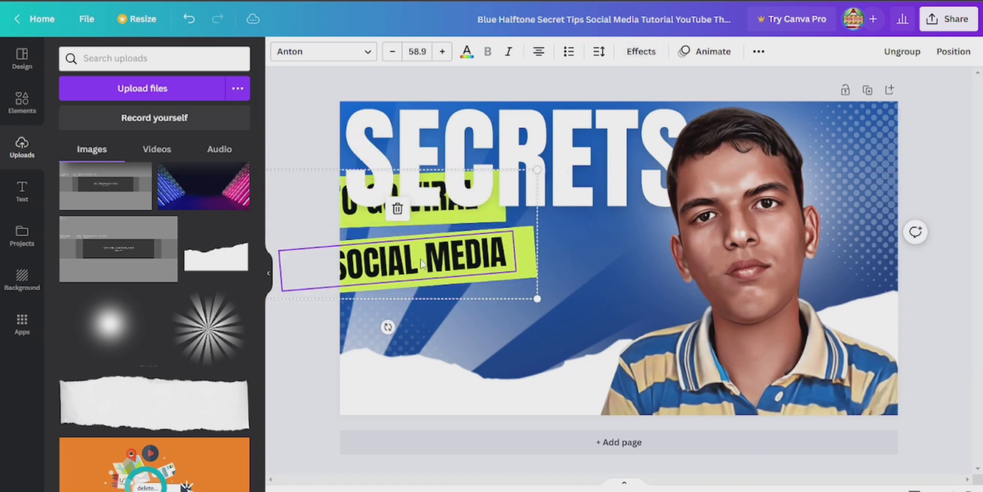
double_click(421, 259)
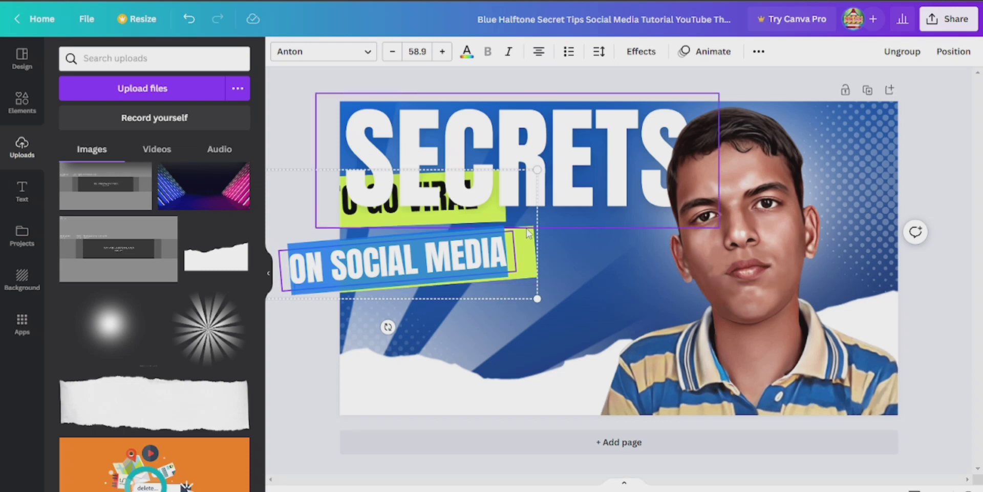
left_click(530, 245)
left_click_drag(532, 260, 702, 308)
Shorten the upper caption's text to "TO GO VIRAL".
left_click(492, 250)
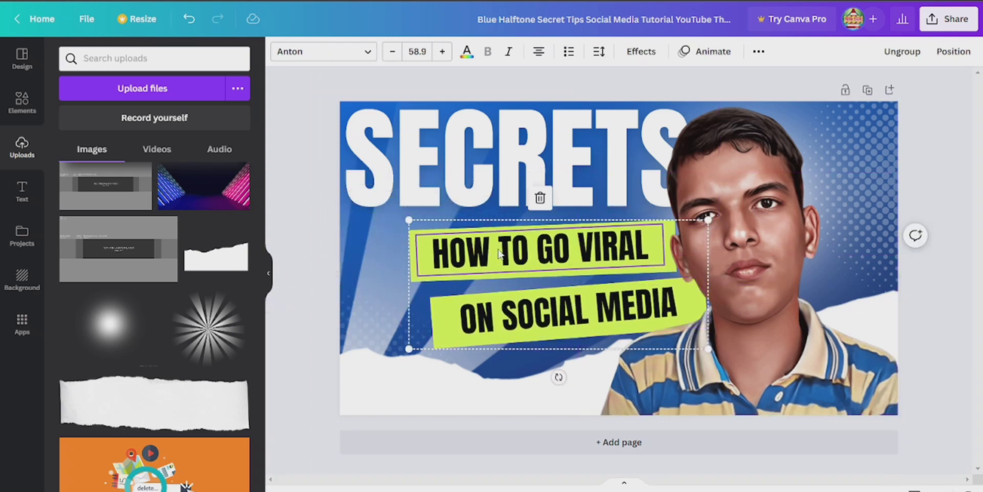
left_click(497, 250)
left_click(498, 250)
left_click_drag(498, 250, 453, 252)
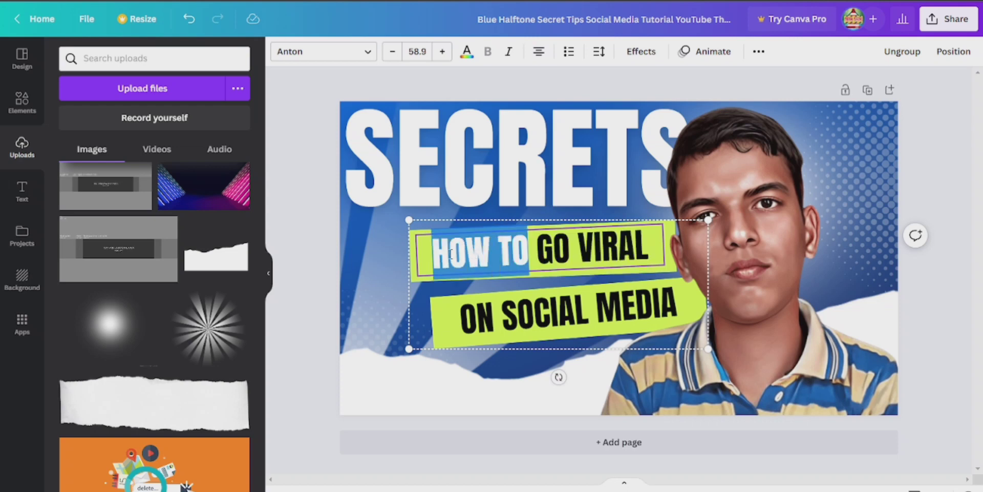
key("BackSpace")
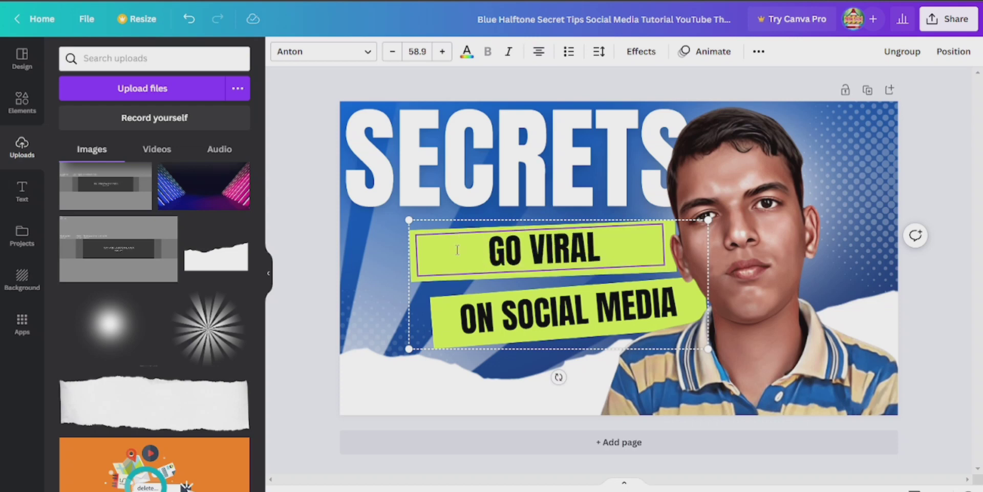
type("TO")
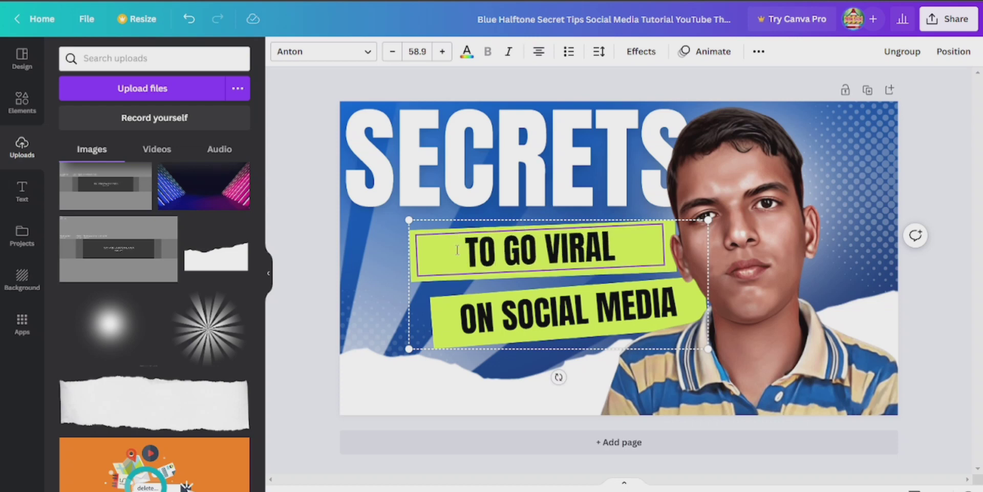
left_click(301, 233)
Move the lime caption group left and down, enlarge it to font size 61.4, and fit it between the heading and the torn paper.
left_click_drag(530, 271, 452, 255)
right_click(452, 255)
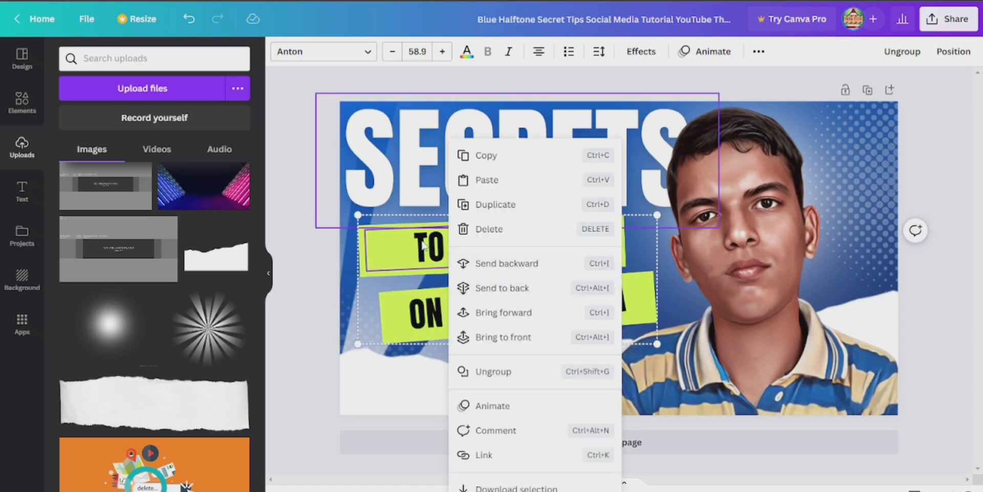
left_click(422, 223)
left_click(297, 252)
left_click_drag(441, 245, 440, 271)
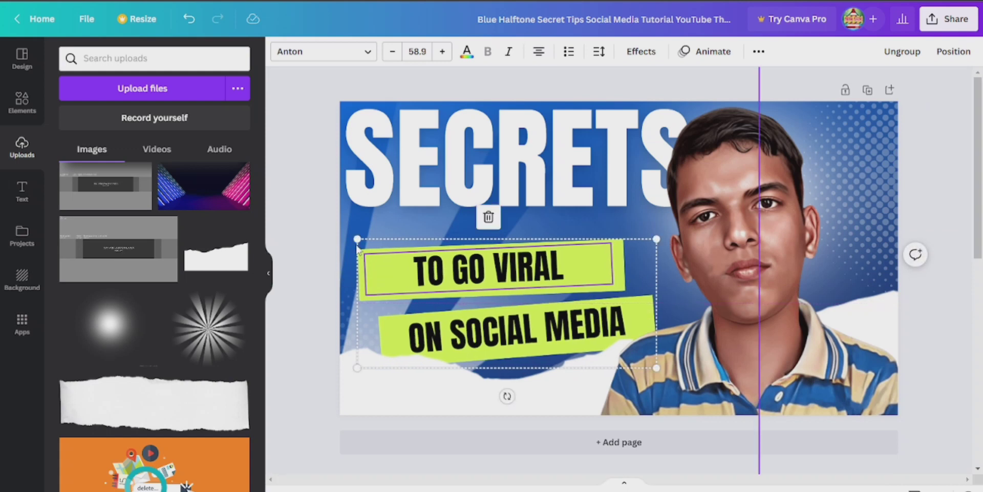
mouse_move(357, 240)
left_mouse_down()
mouse_move(321, 238)
mouse_move(343, 238)
left_mouse_up()
left_click_drag(421, 271, 420, 271)
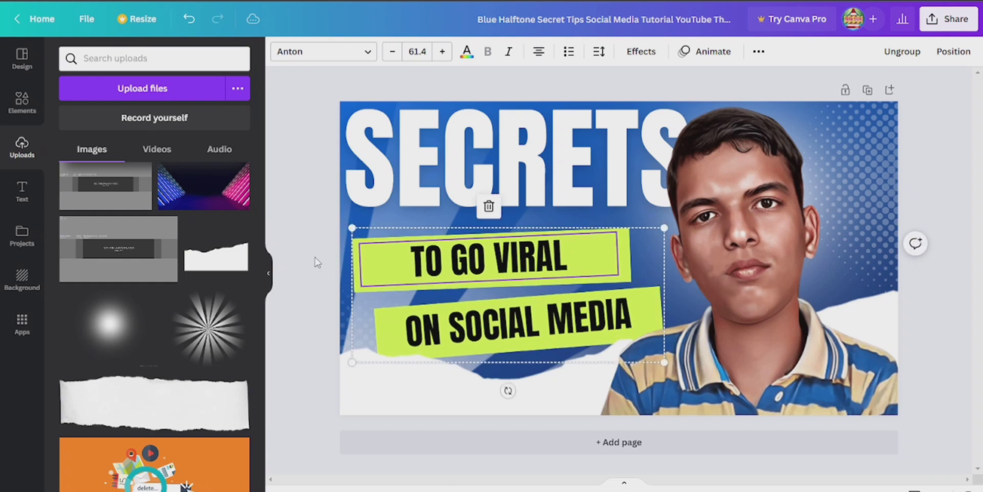
left_click(279, 253)
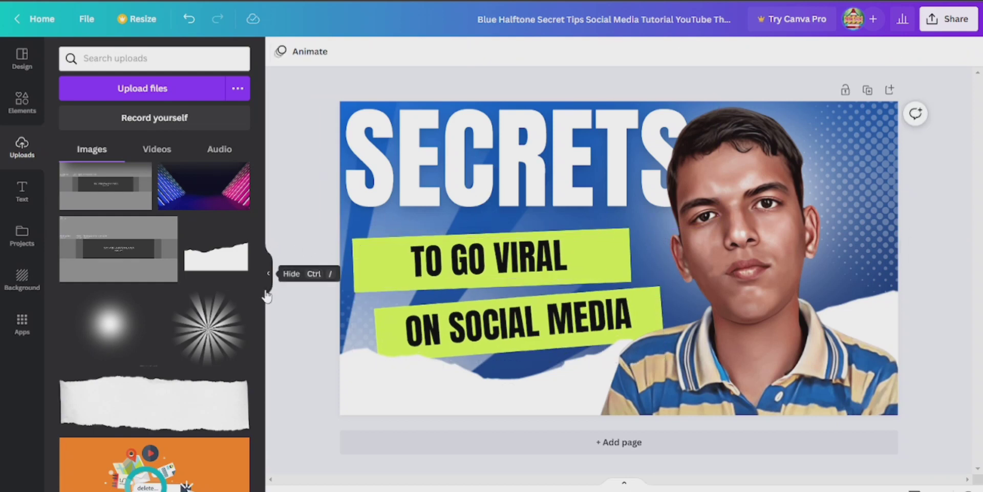
Try the Glitch, Neon, Background and Shadow text effects on the SECRETS heading.
left_click(452, 128)
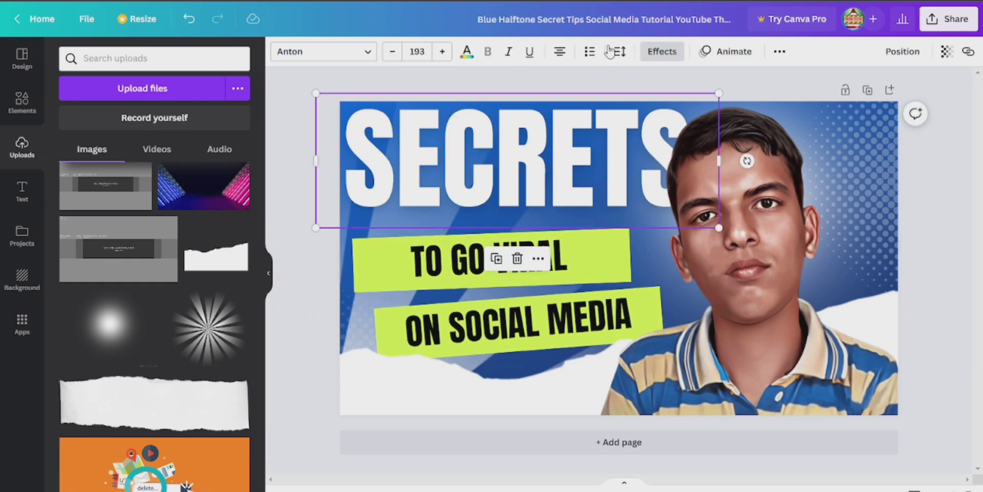
left_click(661, 51)
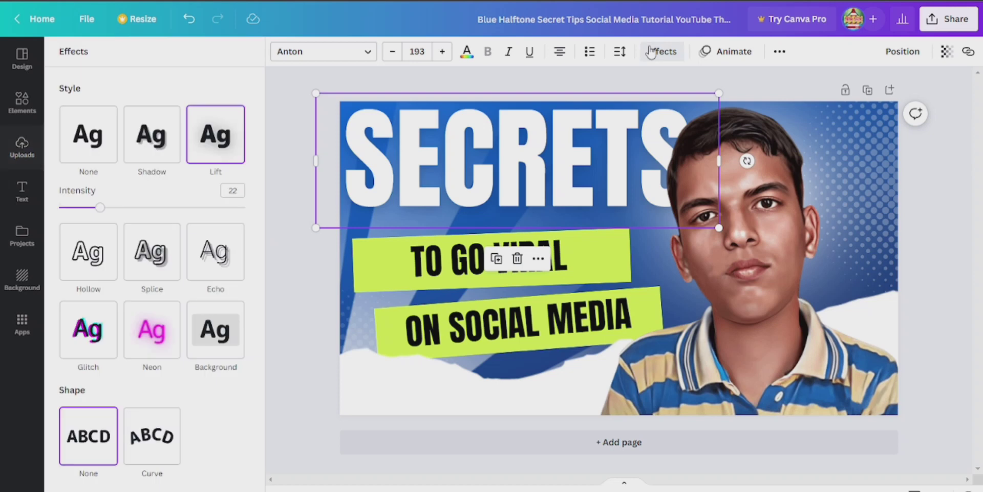
left_click(106, 319)
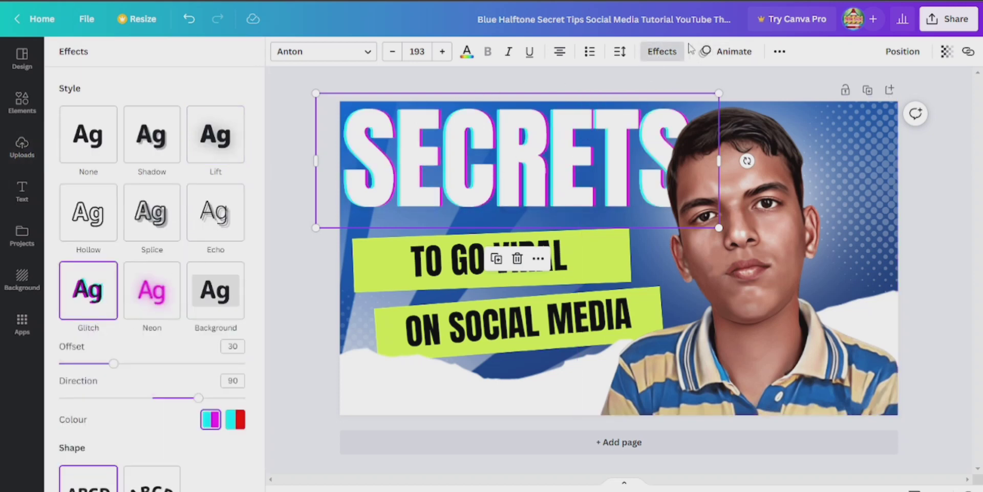
left_click(159, 307)
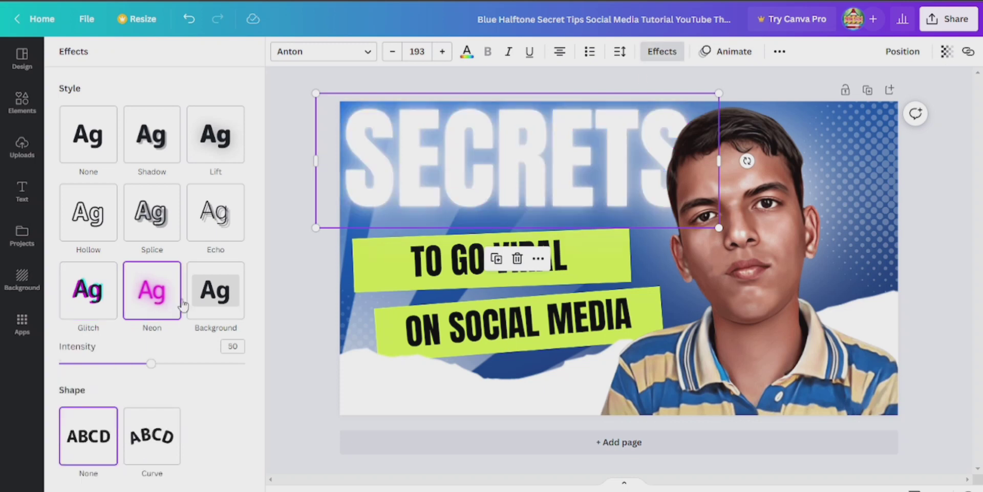
left_click(216, 300)
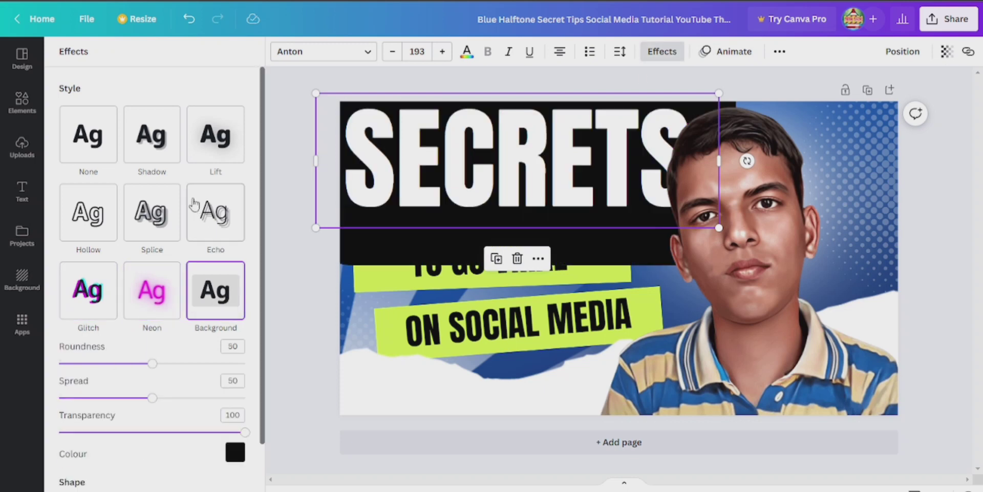
left_click(152, 150)
Compare the Lift, None, Glitch and Echo effects on the SECRETS heading, and finish with Lift applied.
left_click(216, 146)
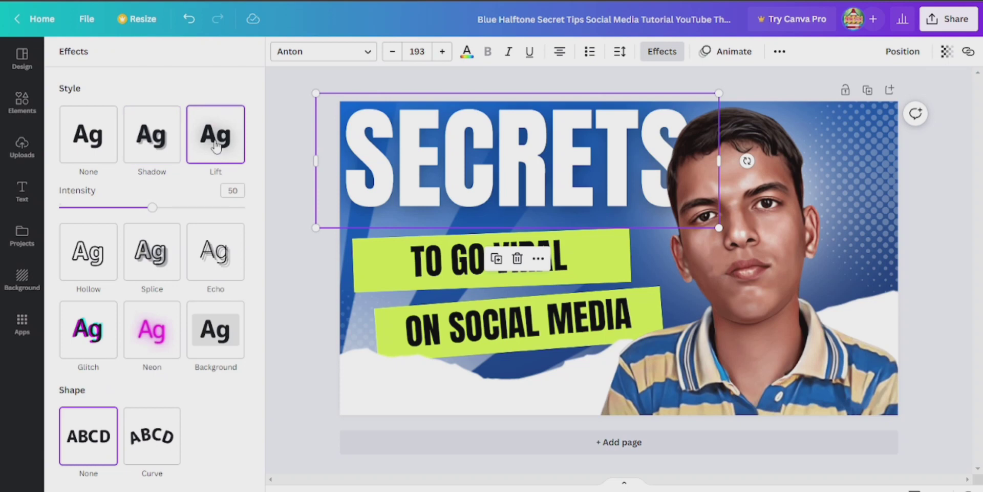
left_click(82, 149)
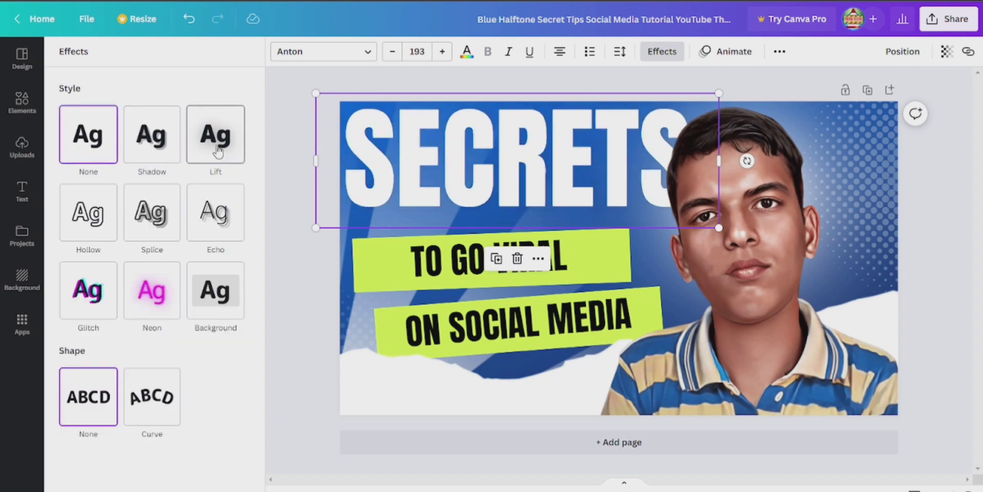
left_click(90, 285)
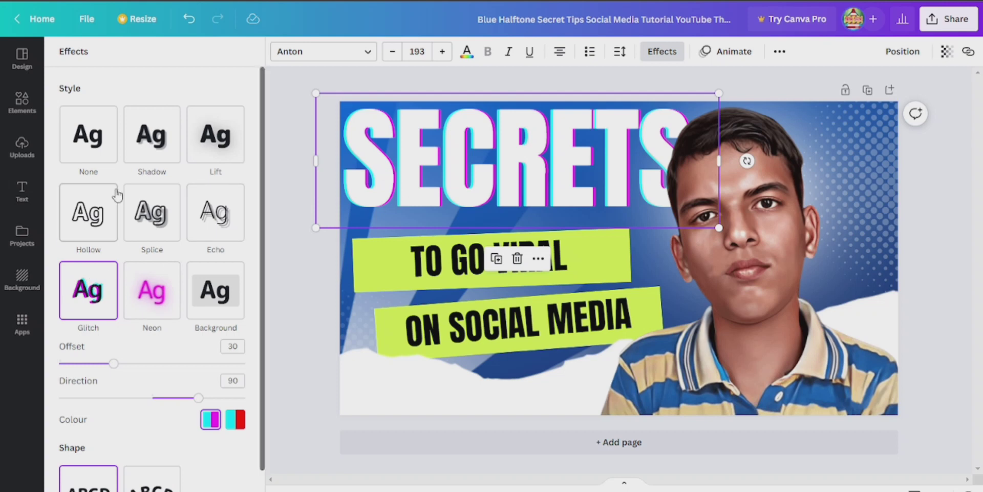
left_click(206, 223)
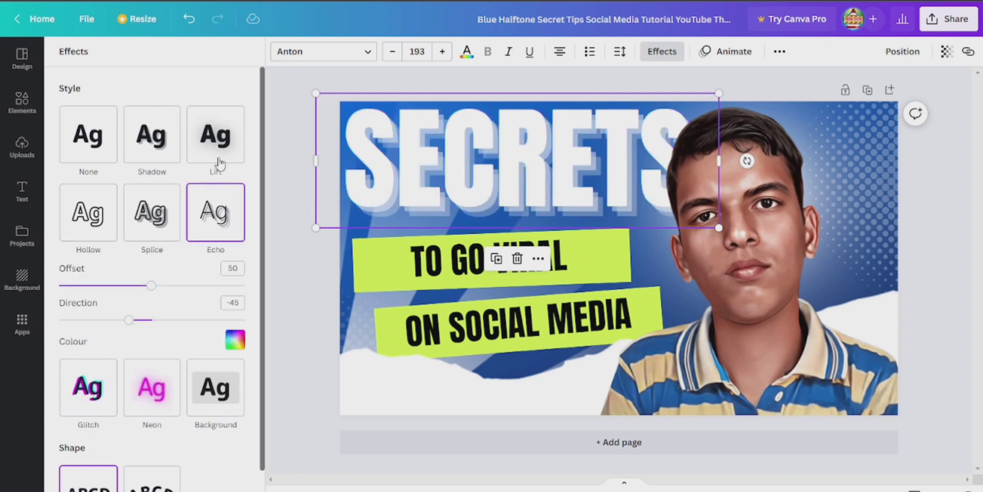
left_click(217, 140)
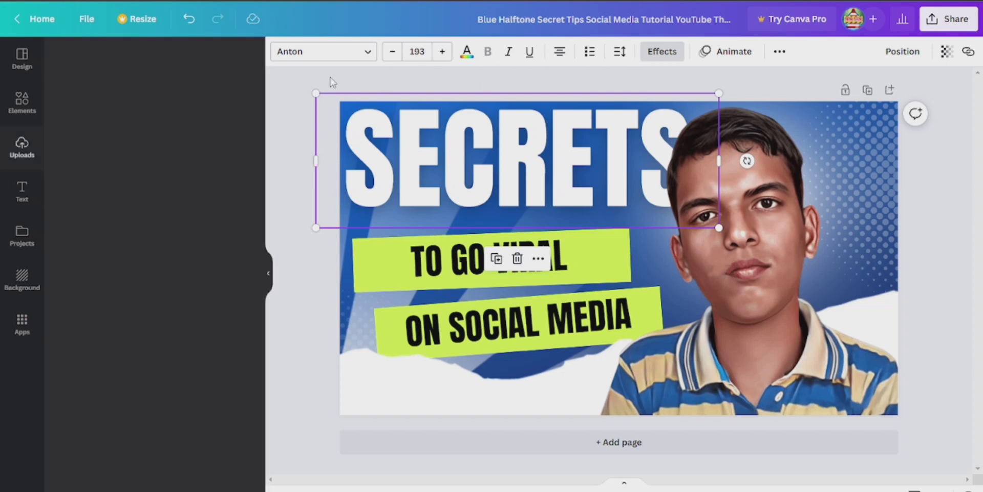
left_click(275, 162)
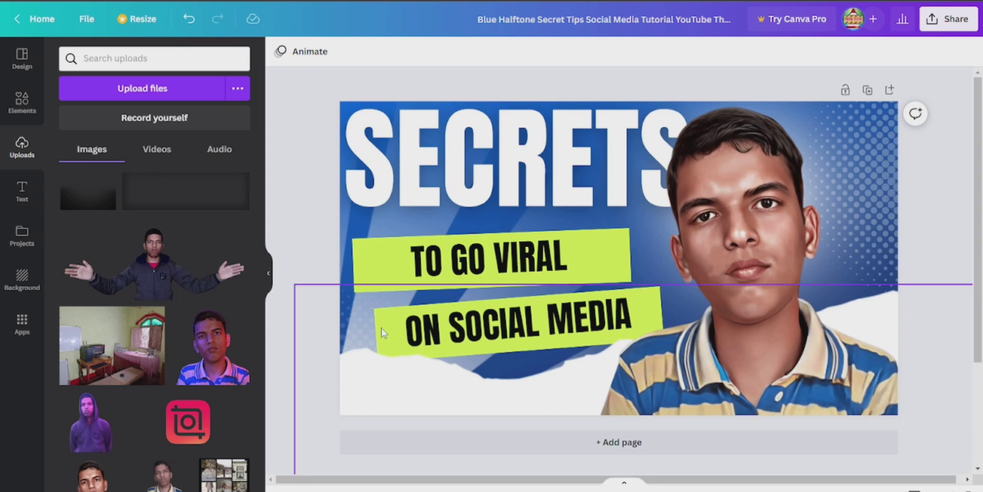
Crop down the torn paper's upper edge until its frame lies just below the lime captions.
left_click(363, 307)
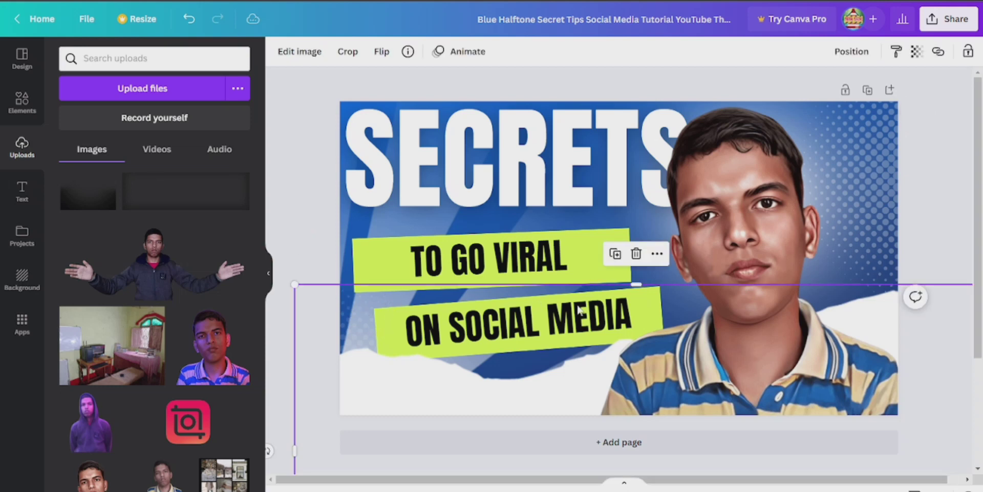
left_click_drag(631, 281, 636, 363)
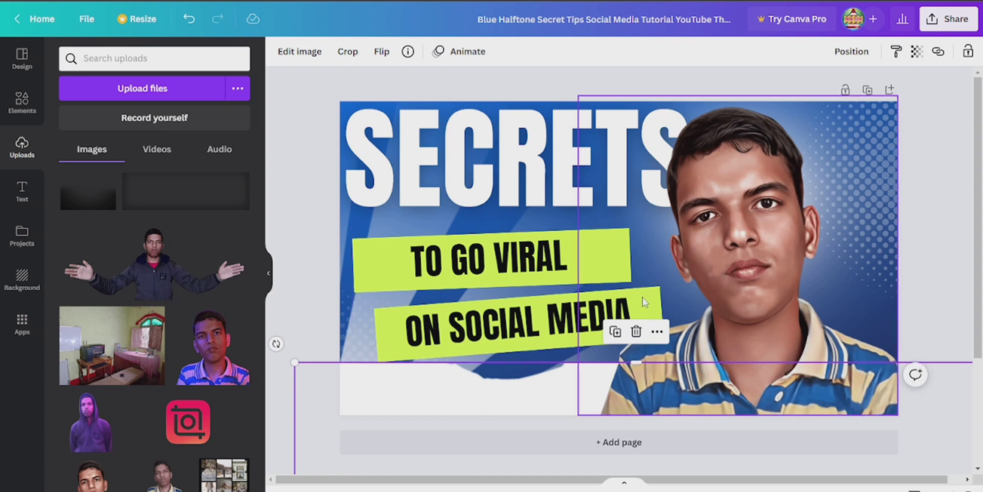
Try purple as the text colour of both lime captions, and undo it.
left_click(385, 334)
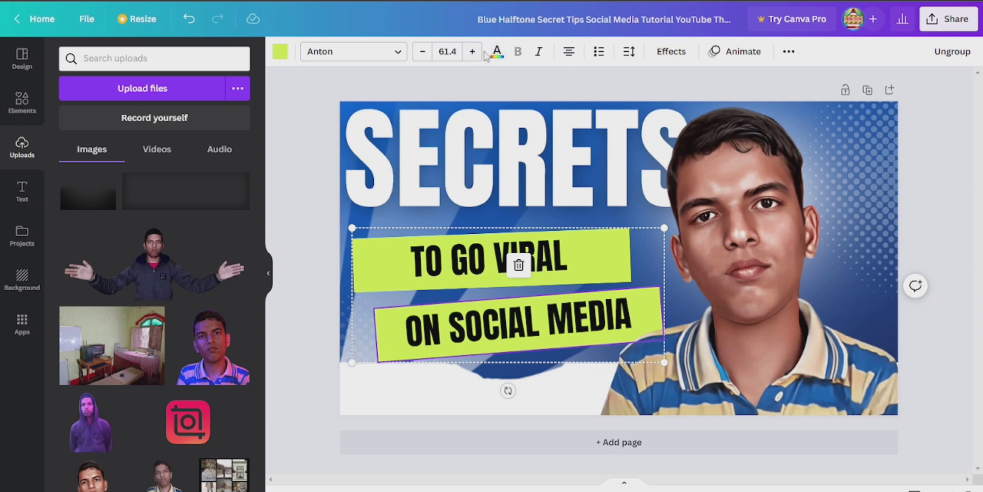
left_click(499, 53)
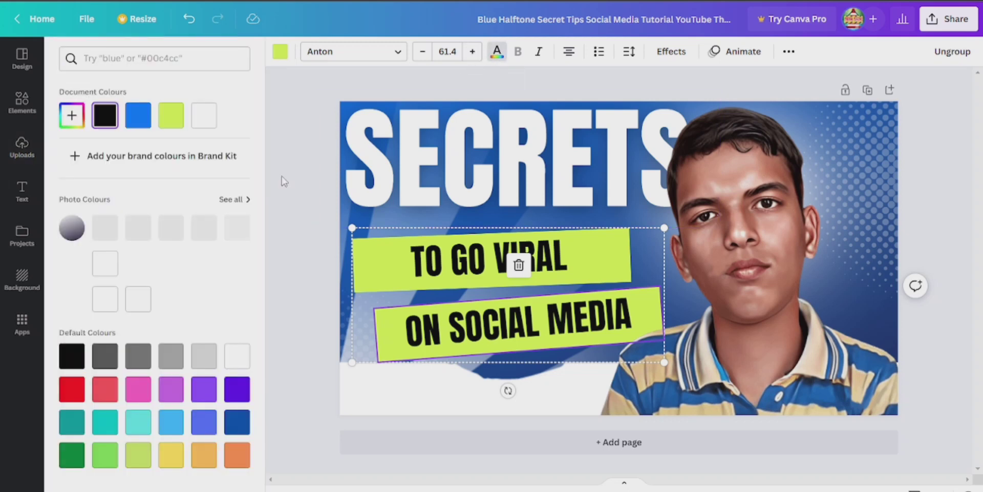
left_click(203, 388)
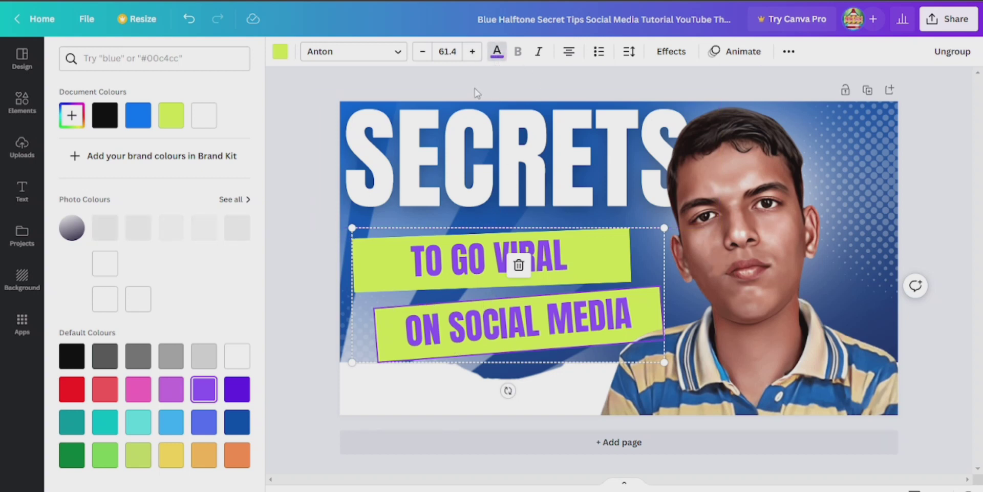
key("ctrl+z")
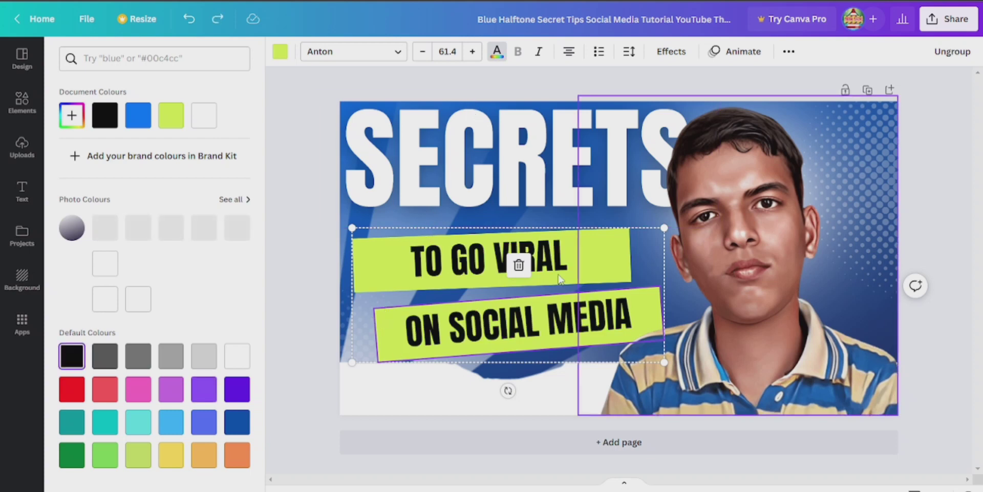
Try yellow, red, purple and blue as the box colour of the ON SOCIAL MEDIA caption, and finish with orange.
left_click(286, 52)
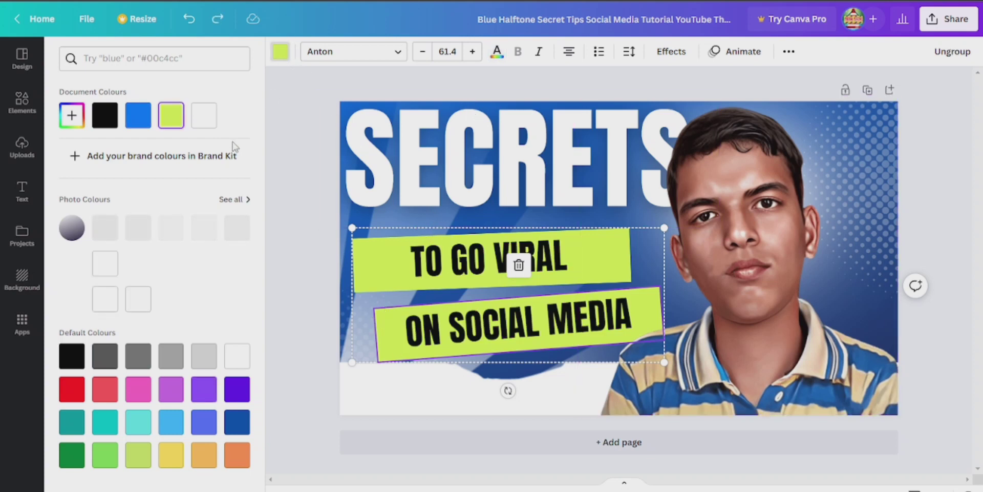
left_click(163, 457)
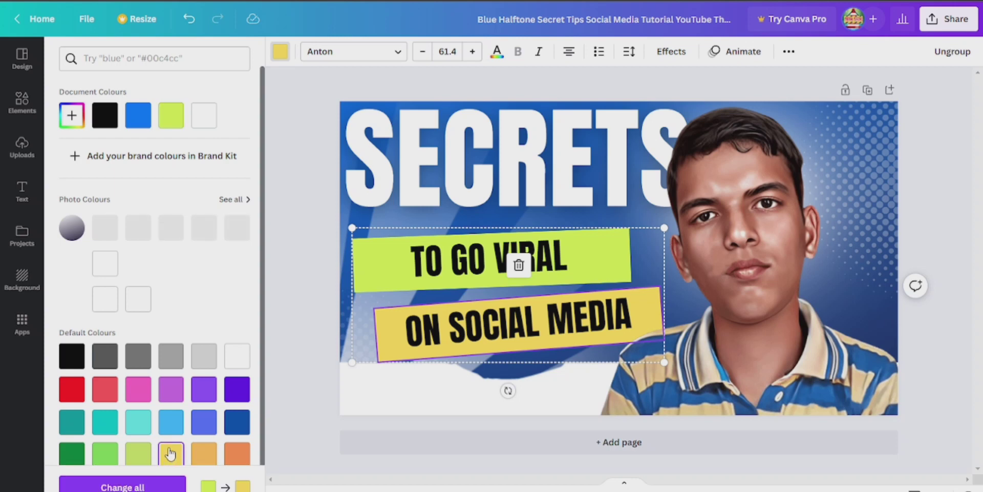
left_click(95, 392)
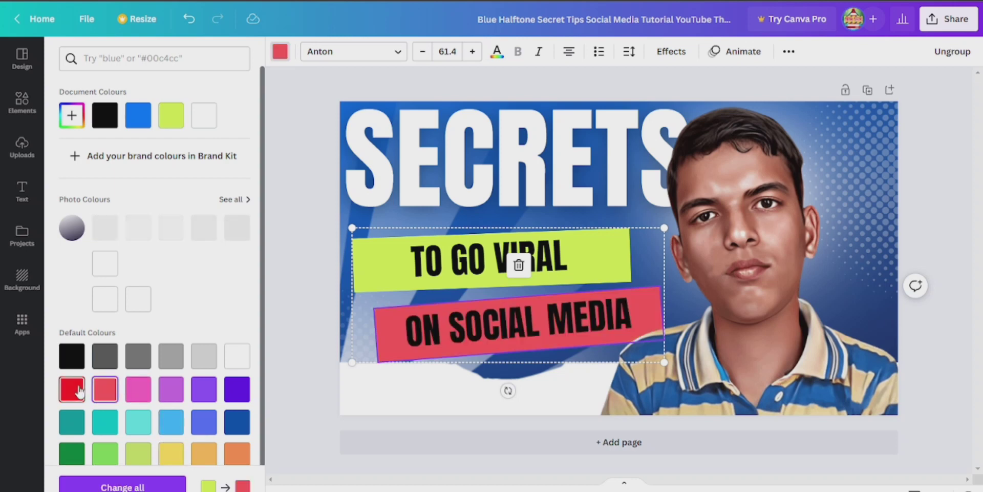
left_click(72, 391)
left_click(242, 392)
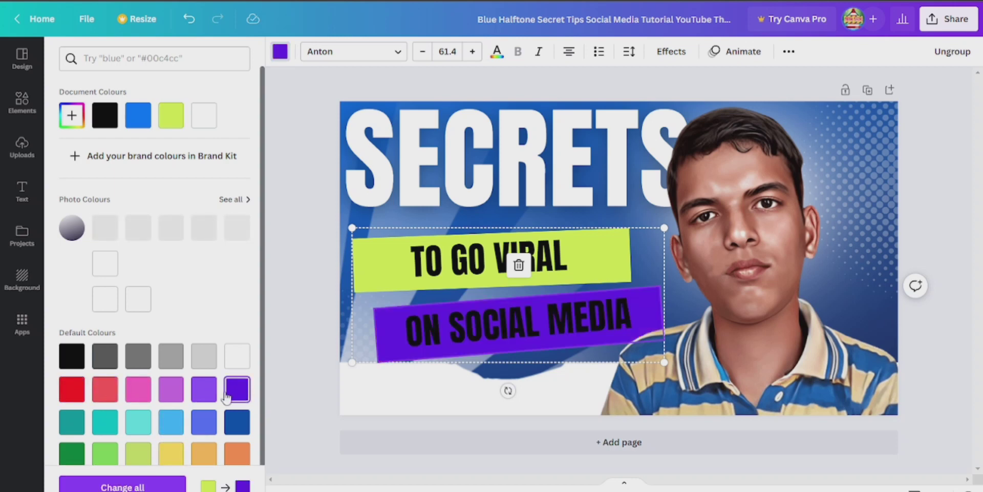
left_click(237, 422)
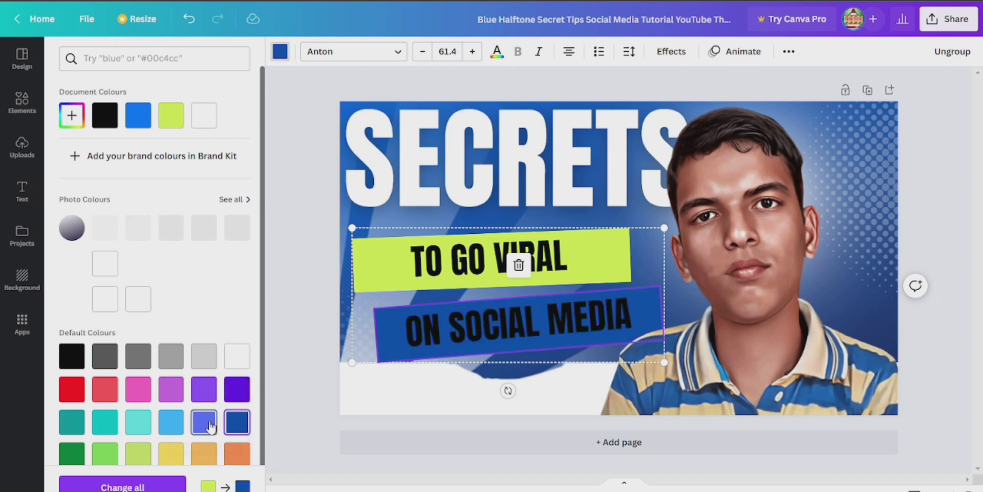
left_click(204, 421)
left_click(232, 452)
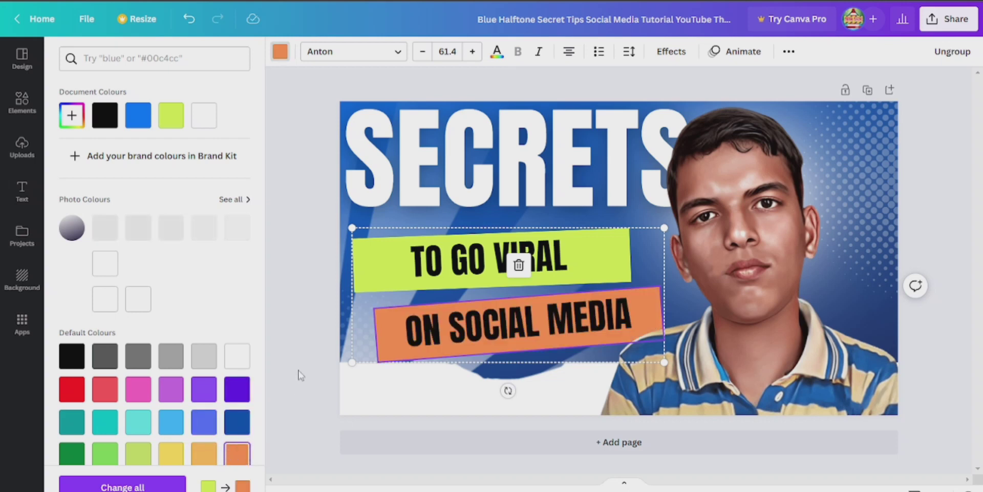
left_click(309, 104)
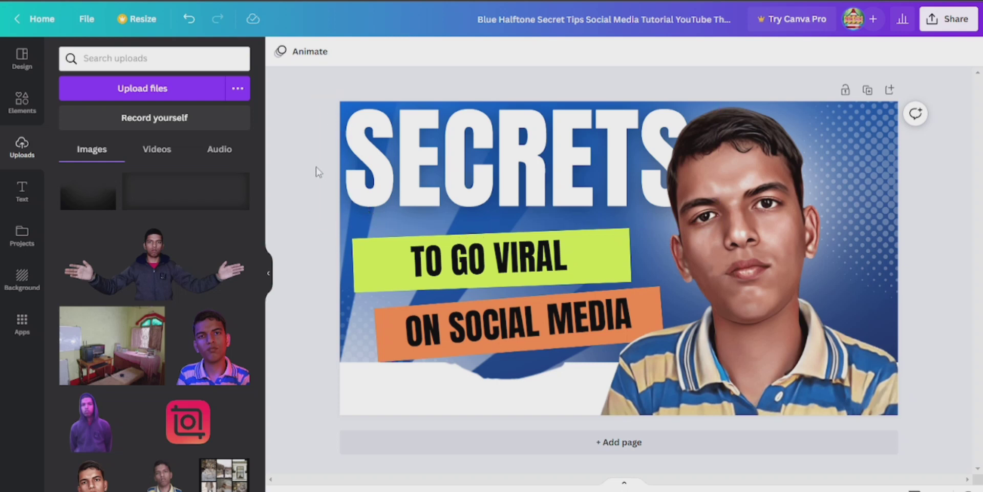
Download the finished thumbnail as a PNG at 1,280 × 720 px.
left_click(950, 28)
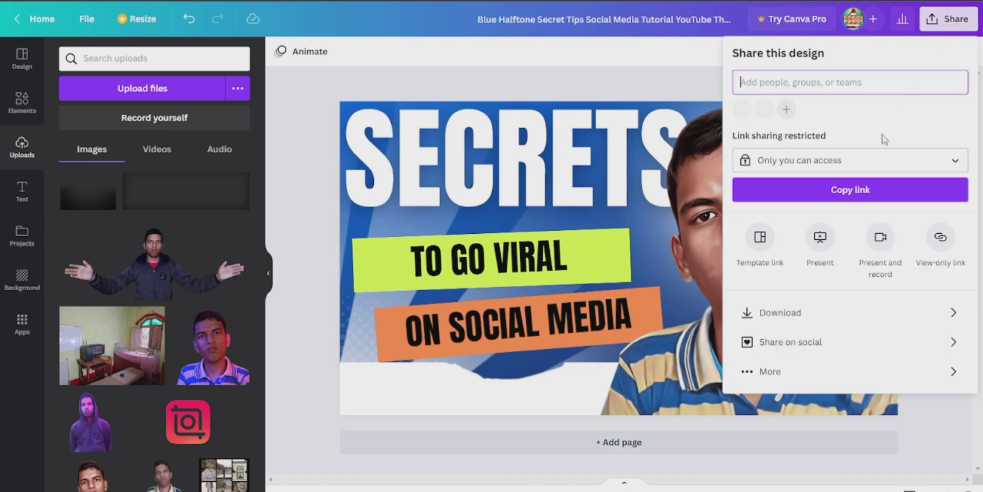
left_click(786, 315)
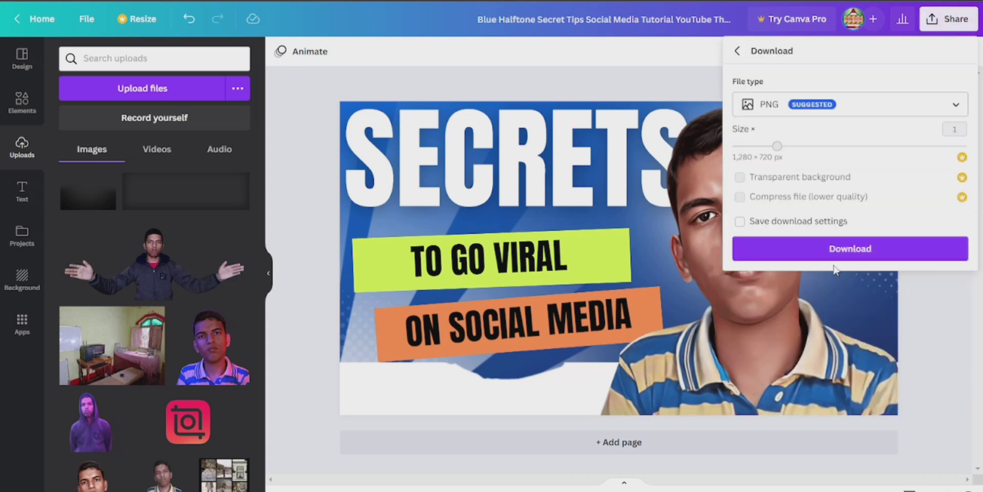
left_click(816, 250)
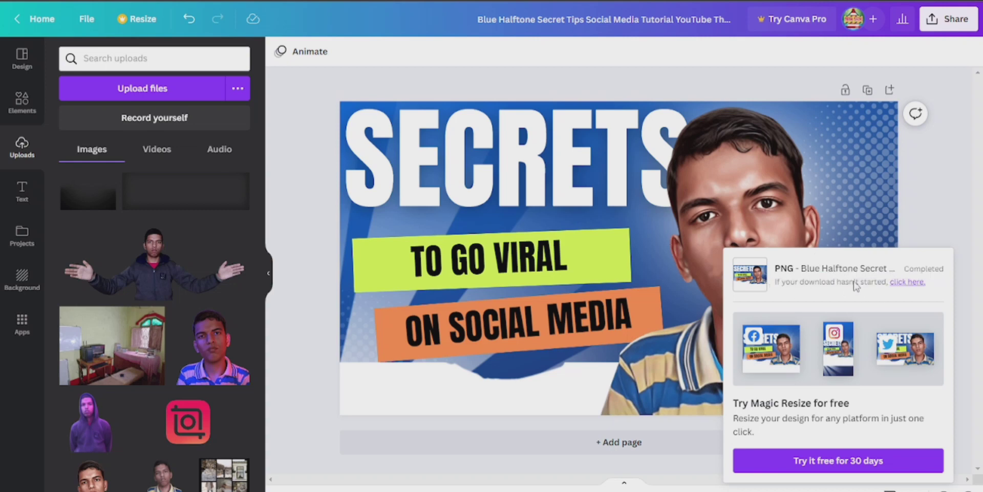
Switch to the YouTube playlist on thumbnail making with Canva, collapse the side navigation, and examine the playlist's title and videos.
left_click(76, 487)
left_click(940, 193)
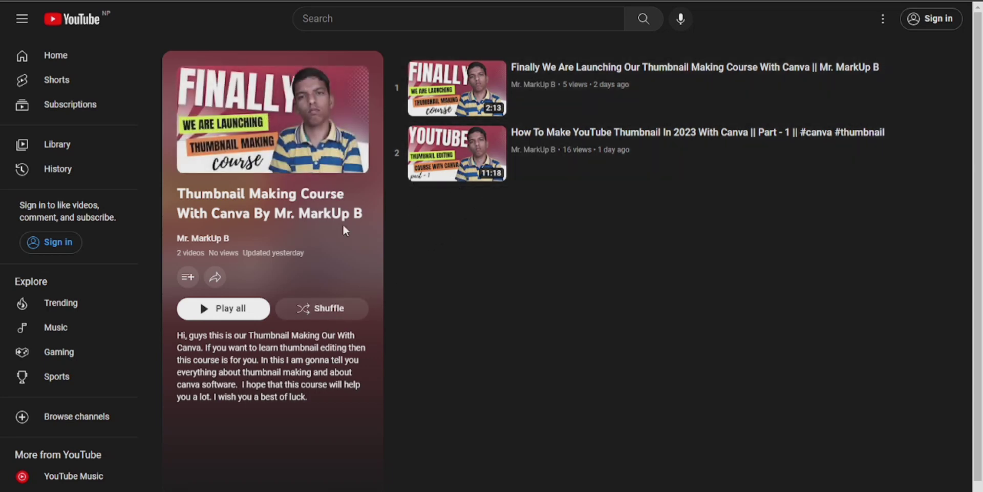
left_click(12, 21)
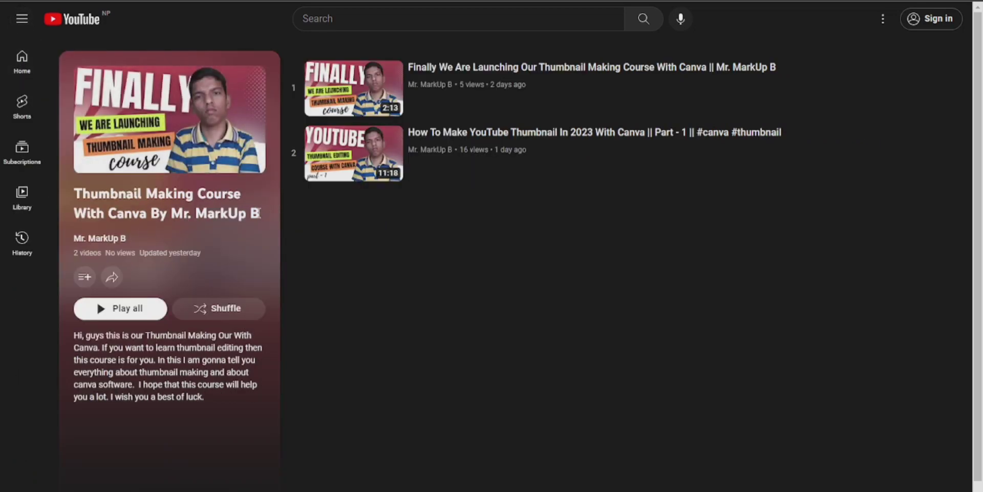
left_click_drag(262, 216, 106, 213)
left_click(327, 253)
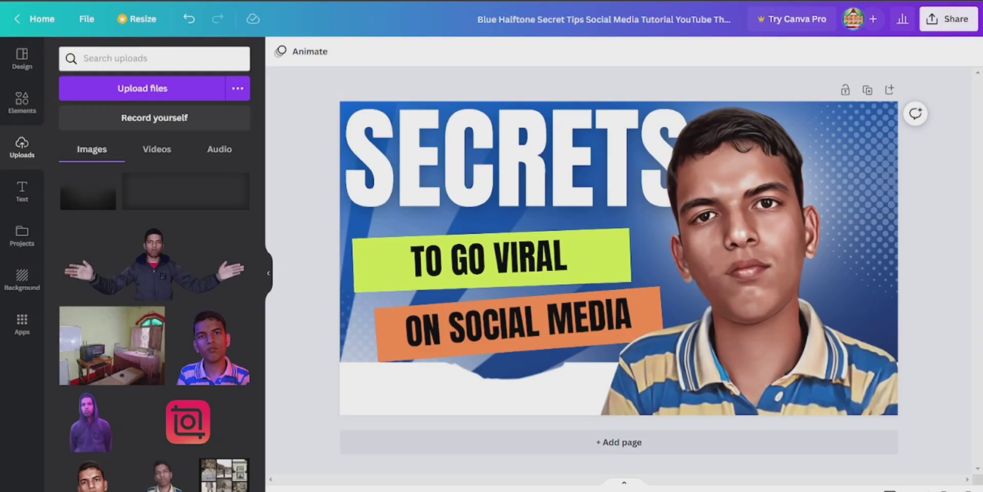
Try narrowing the SECRETS heading's text box to a width of about 755, and widen it again to fit the word on one line.
left_click(318, 159)
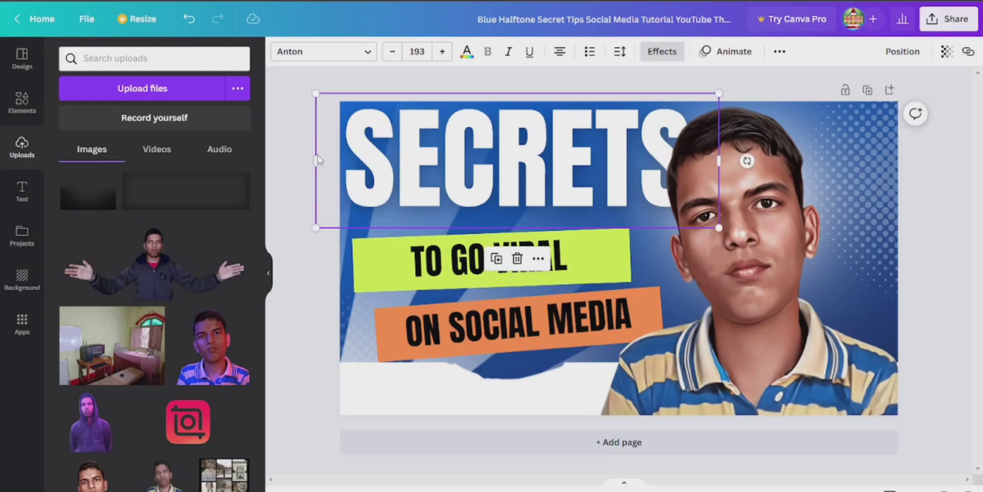
left_click_drag(318, 161, 390, 163)
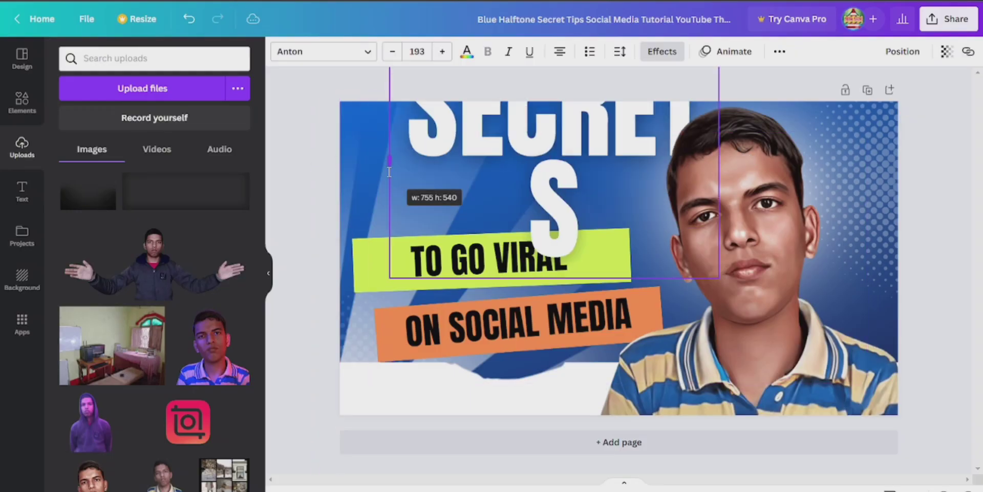
left_click(349, 106)
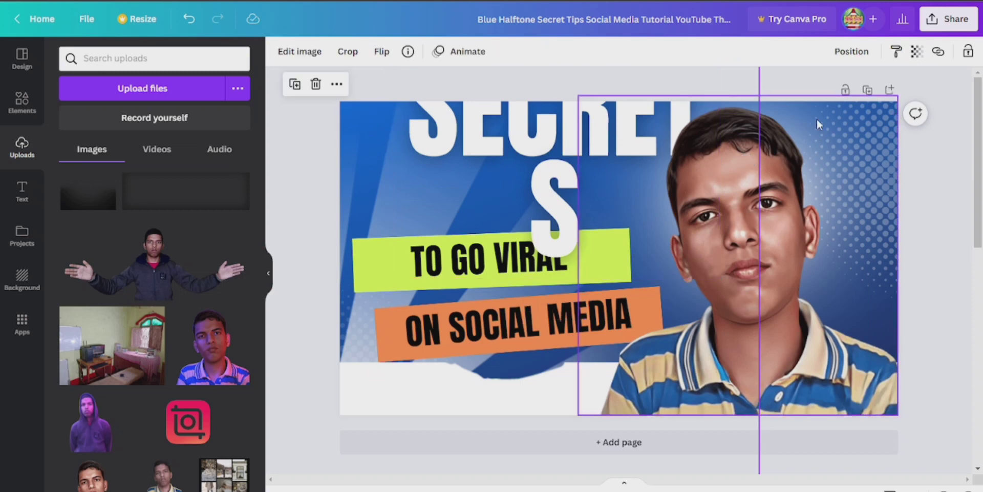
left_click(474, 135)
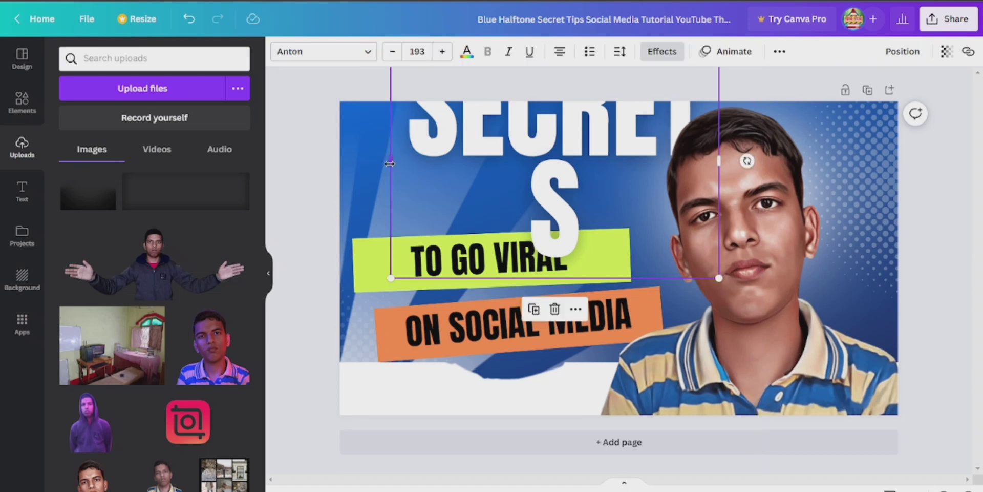
left_click_drag(389, 164, 304, 164)
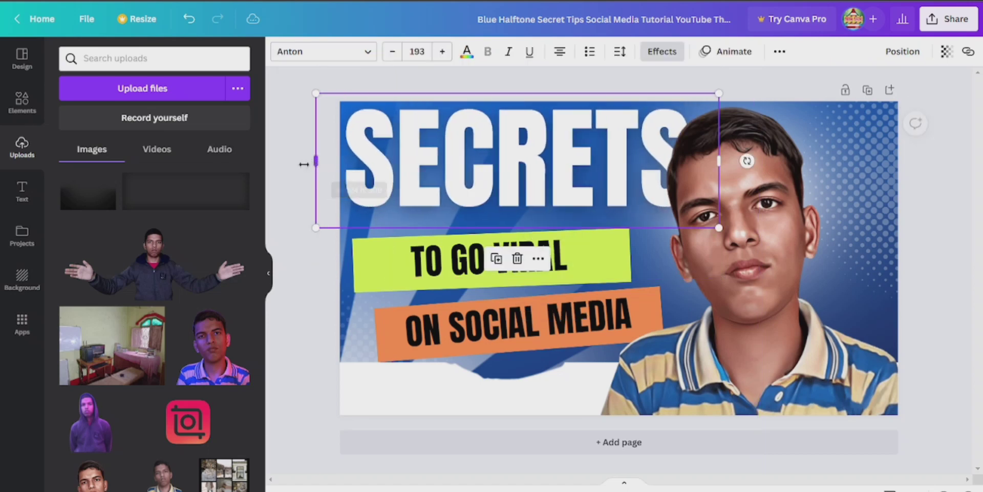
left_click(731, 160)
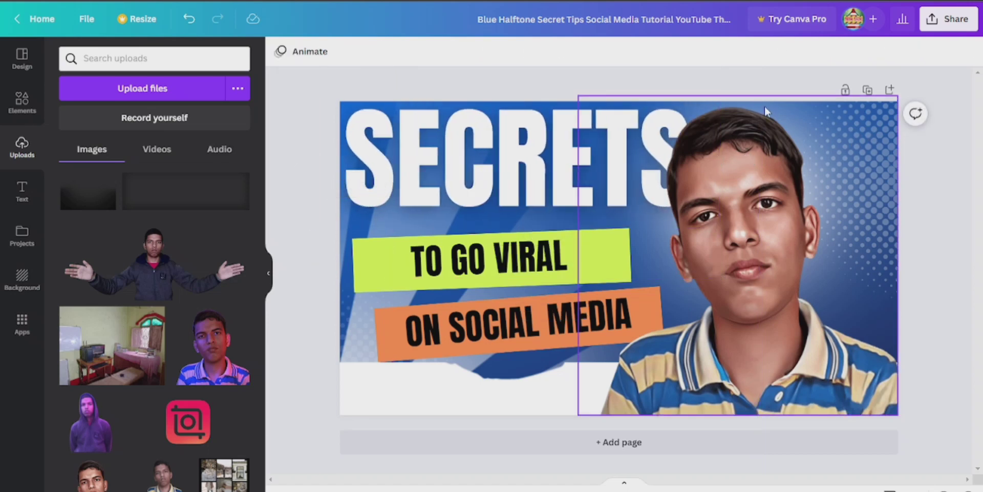
Crop the portrait's upper edge down to eye level and move the white glow lower behind the face.
left_click(742, 111)
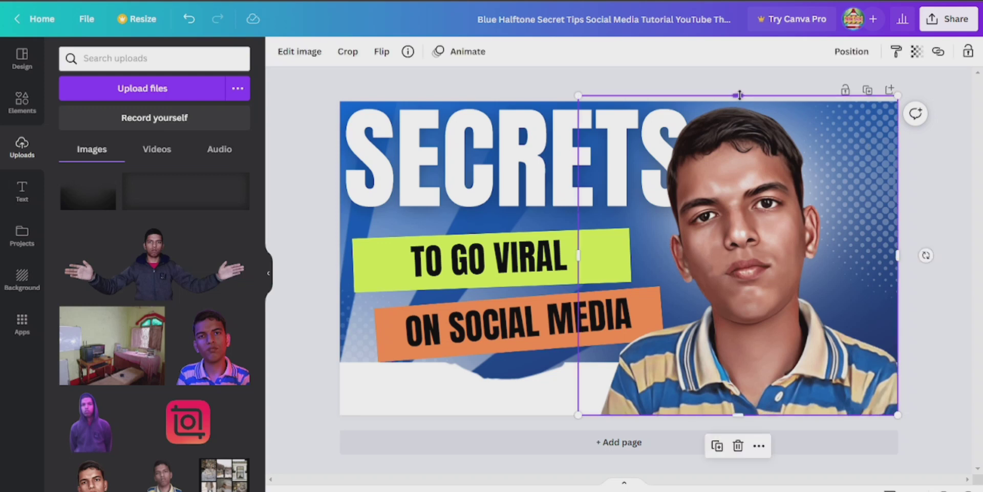
left_click_drag(740, 95, 740, 207)
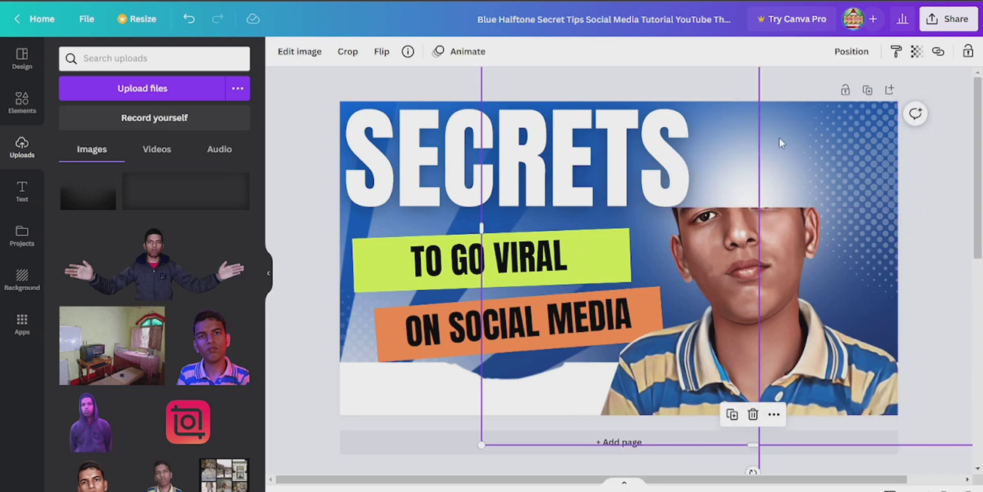
left_click_drag(793, 139, 786, 273)
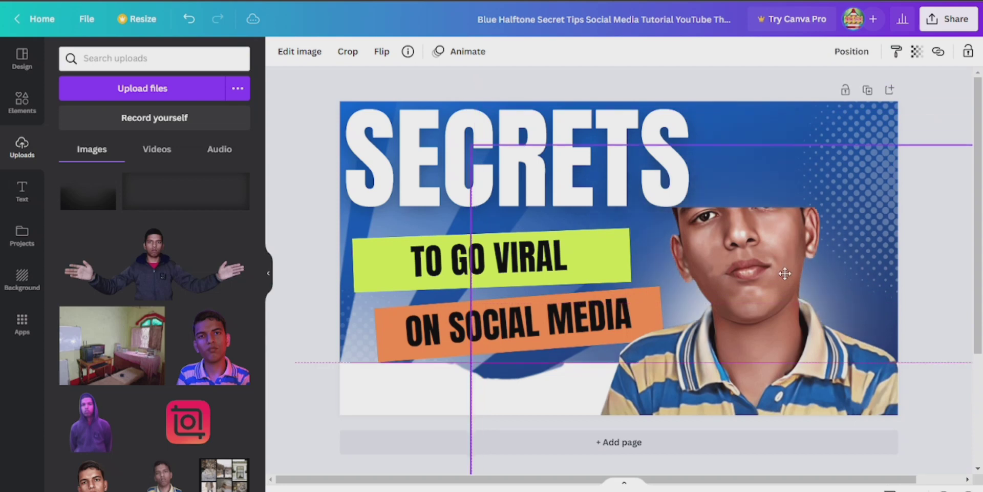
Recolour the blue halftone background light red, and compare it with the thumbnails in the YouTube playlist.
left_click(789, 109)
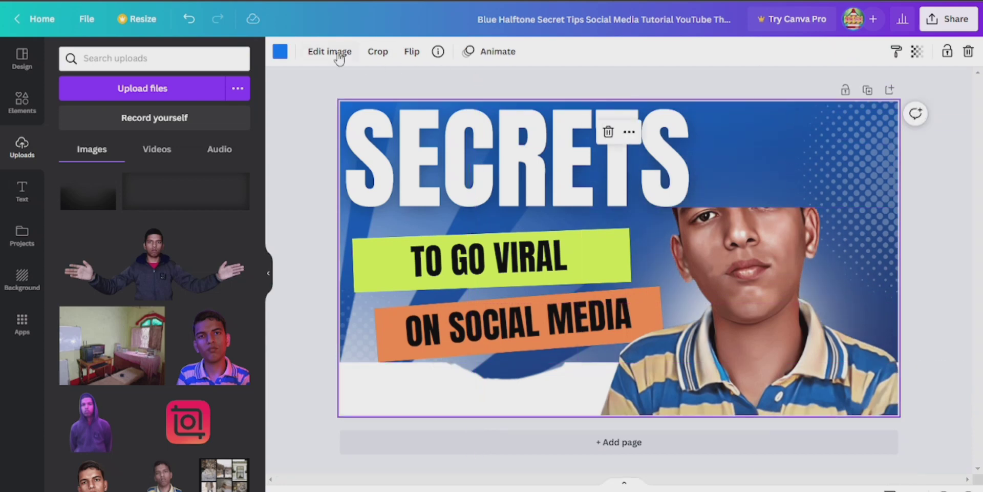
left_click(281, 51)
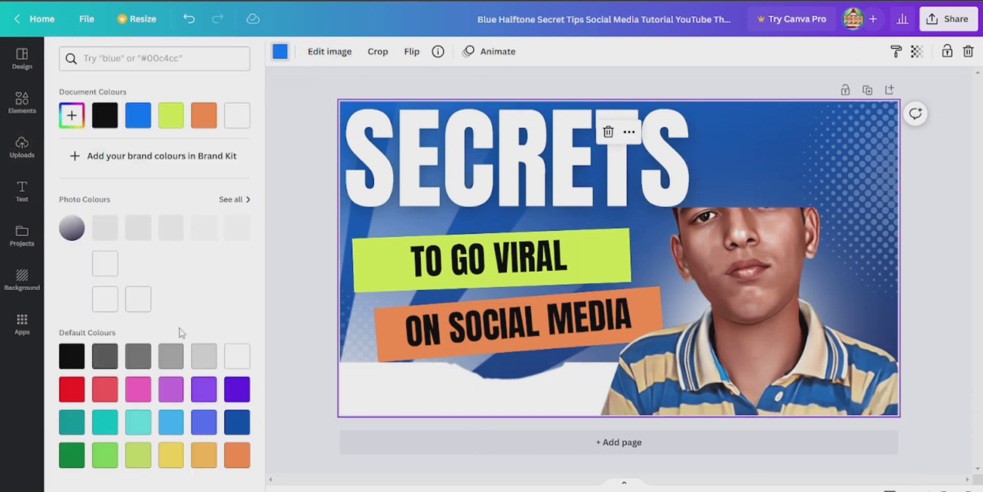
left_click(104, 391)
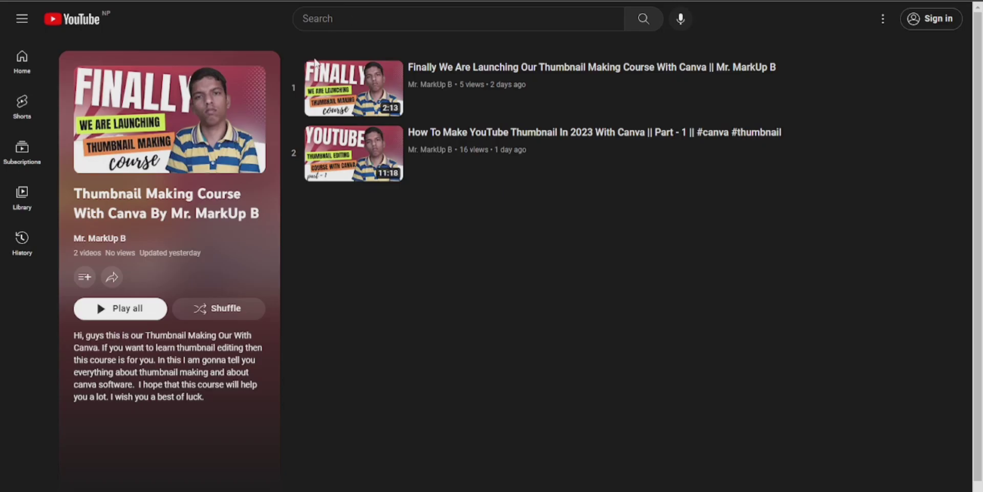
mouse_move(151, 116)
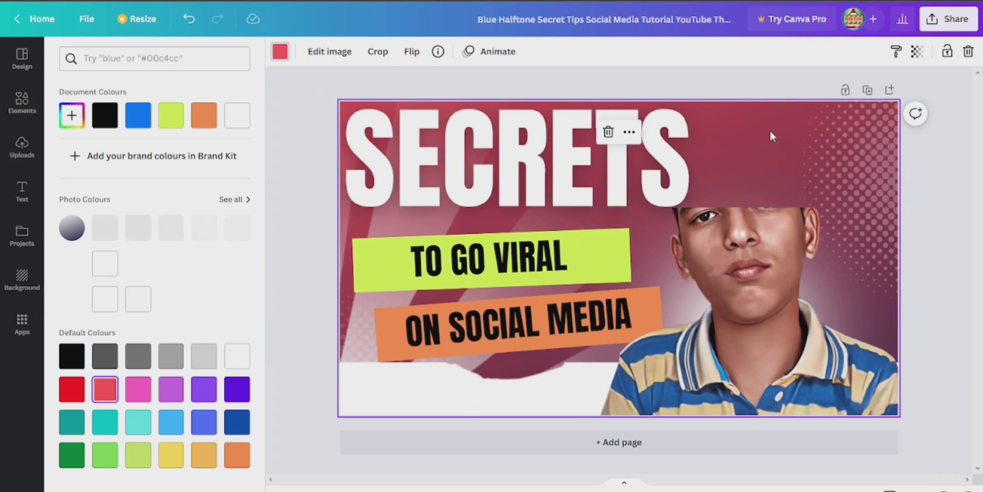
Extend the portrait's crop up to the page's upper edge so the whole head shows over the red background.
left_click(773, 180)
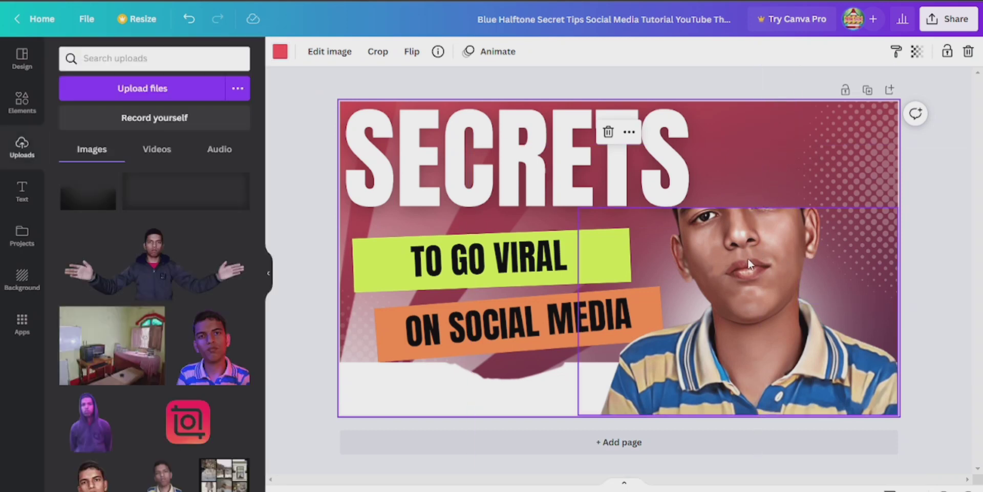
left_click(751, 217)
left_click_drag(737, 208, 738, 100)
left_click(615, 76)
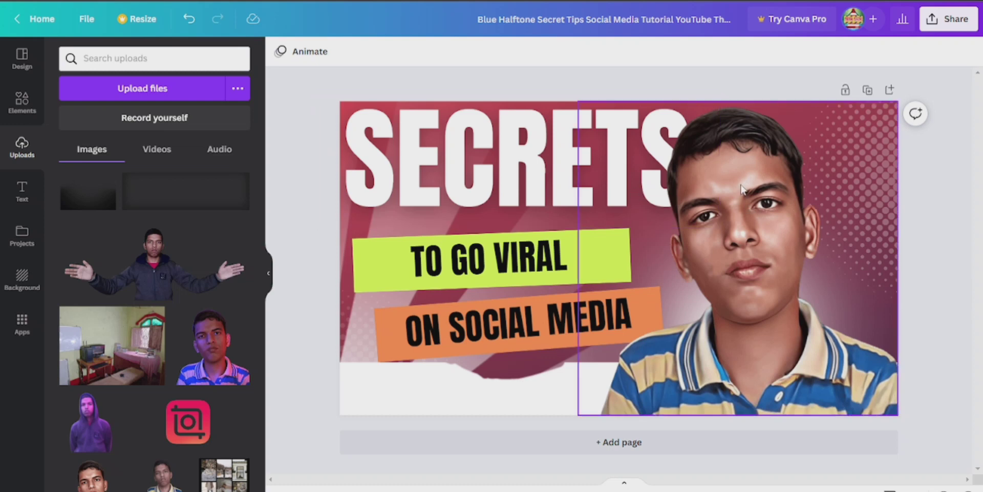
Undo the last portrait crop, the red background and the glow move, and extend the portrait's crop up again to show the full head.
key("ctrl+z")
key("ctrl+z")
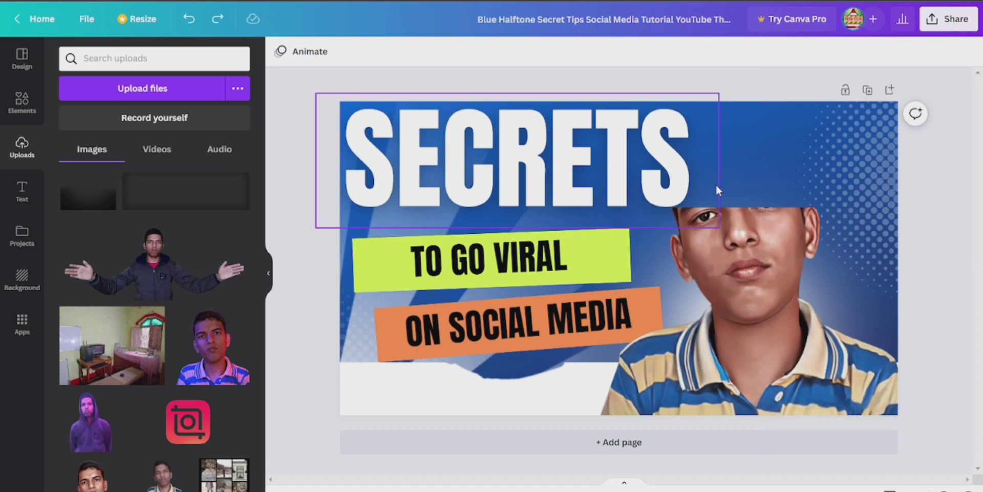
key("ctrl+z")
left_click(744, 245)
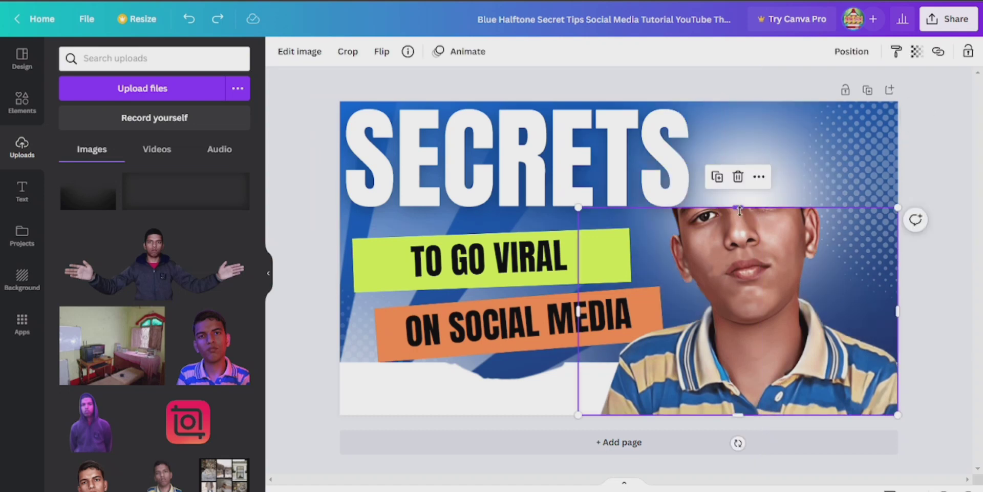
left_click_drag(740, 210, 734, 101)
left_click(315, 128)
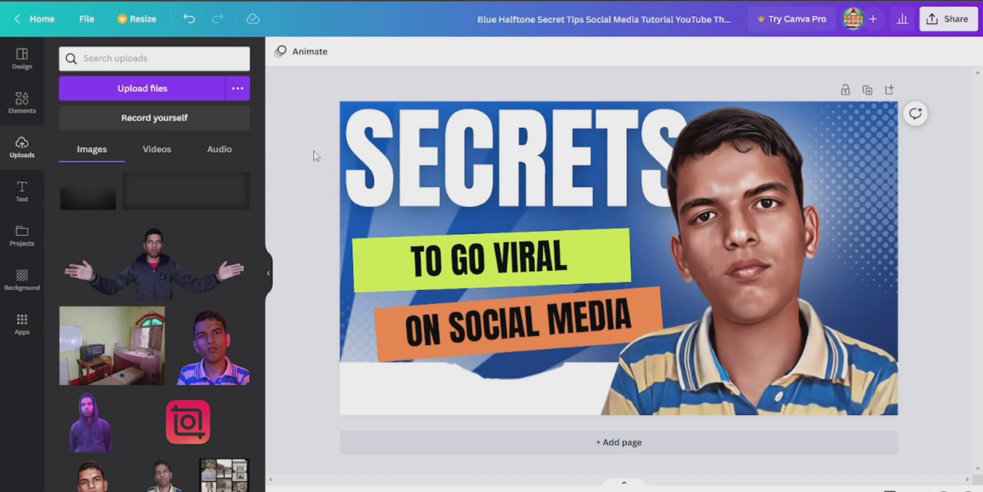